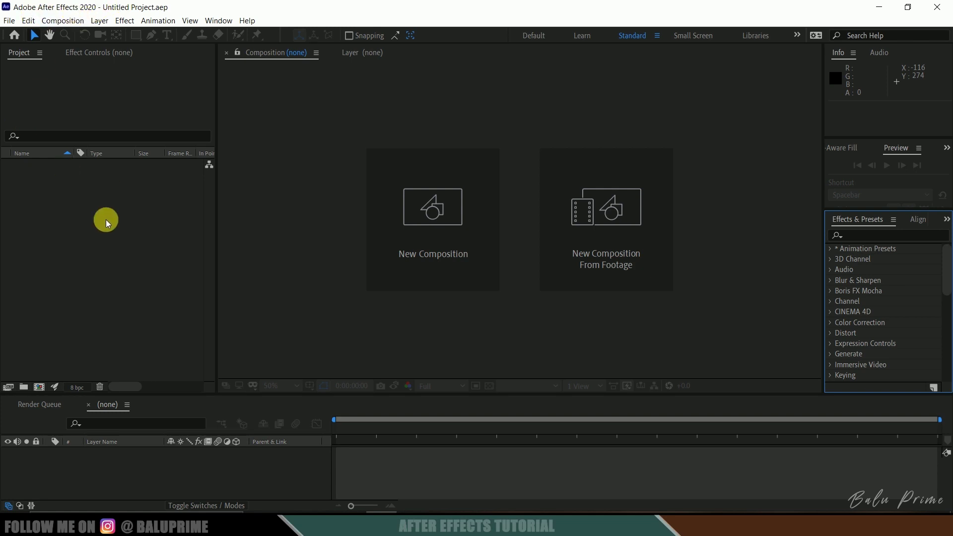
Create Comp 1 from the HDTV 1080 24 preset: 1920×1080, 24 fps, 0:00:08:00 duration.
left_click(441, 224)
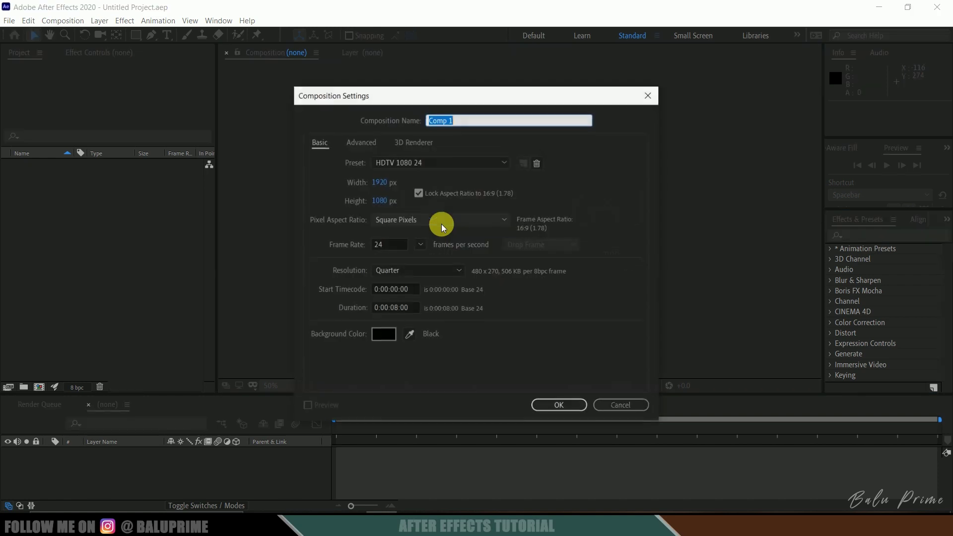
left_click(410, 162)
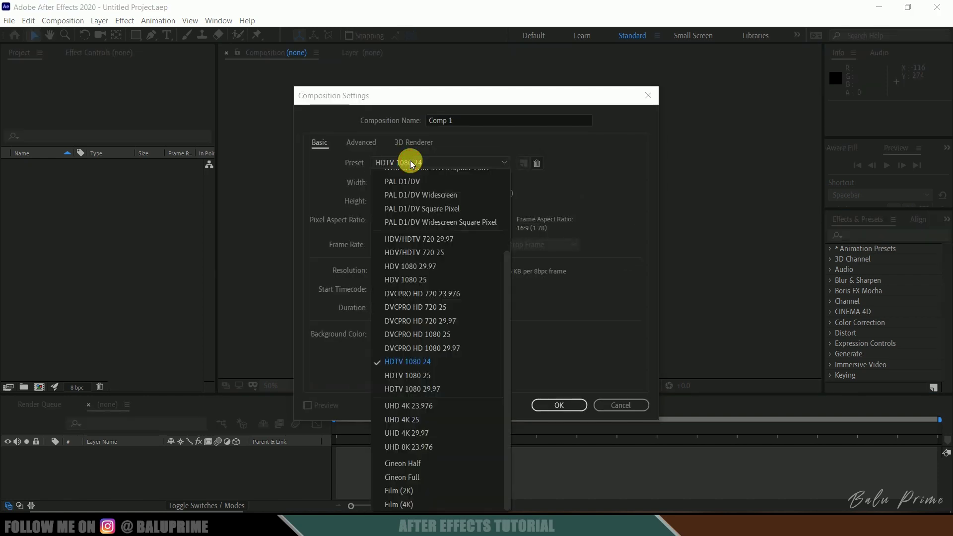
left_click(409, 363)
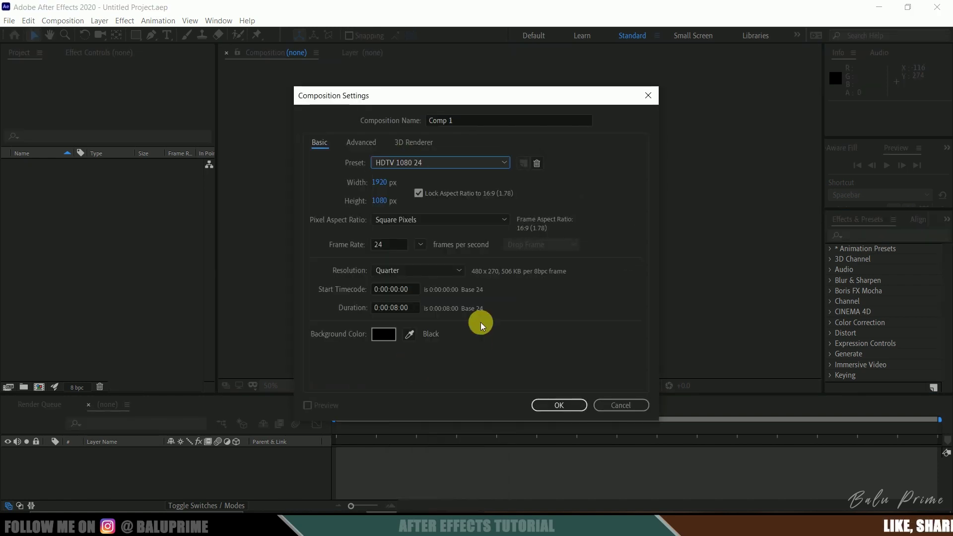
left_click(388, 244)
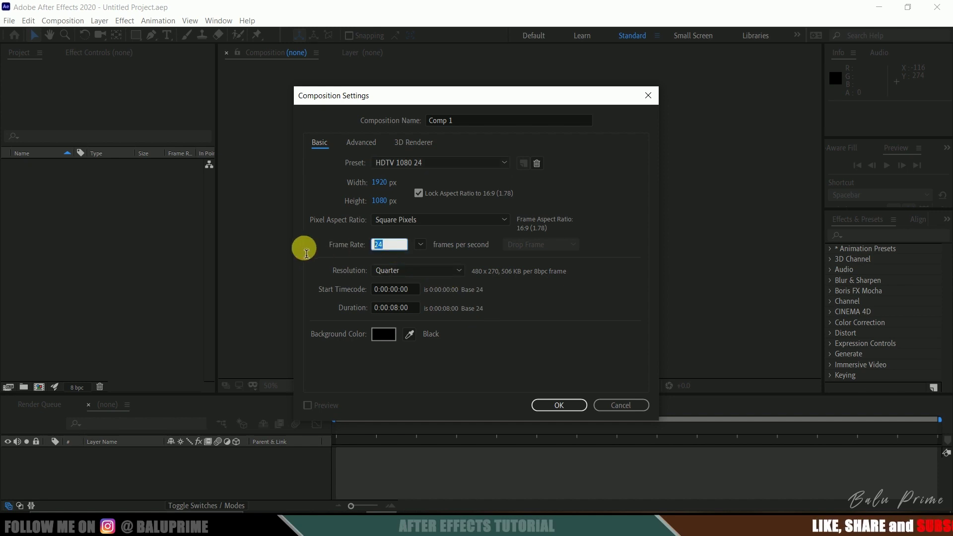
left_click(416, 309)
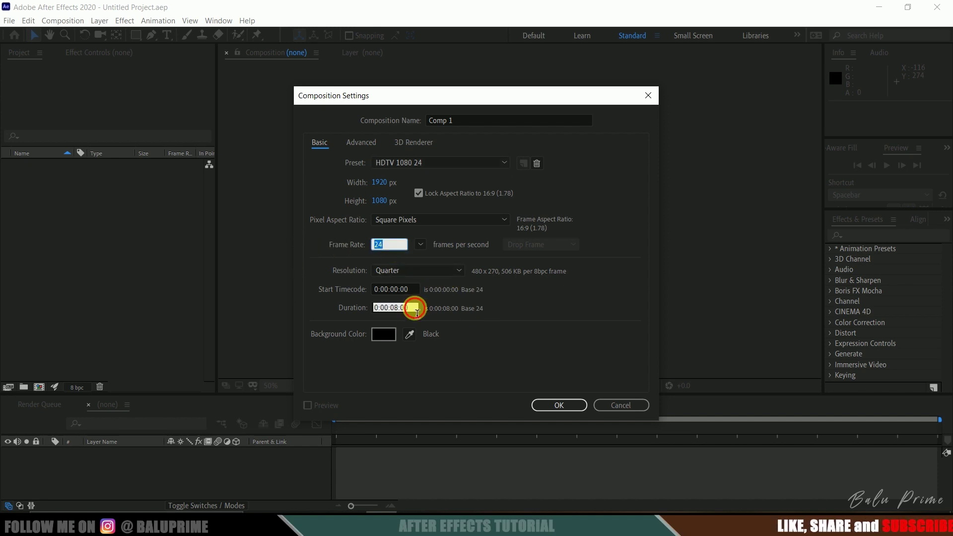
left_click(545, 405)
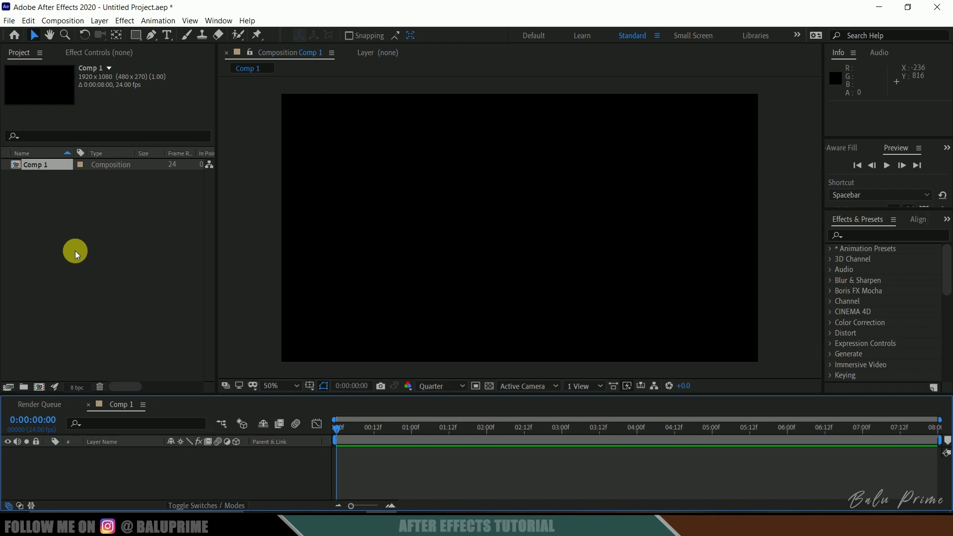
Drag Mortal Kombat.png from the mortal kombat folder into the Project panel.
left_click(351, 511)
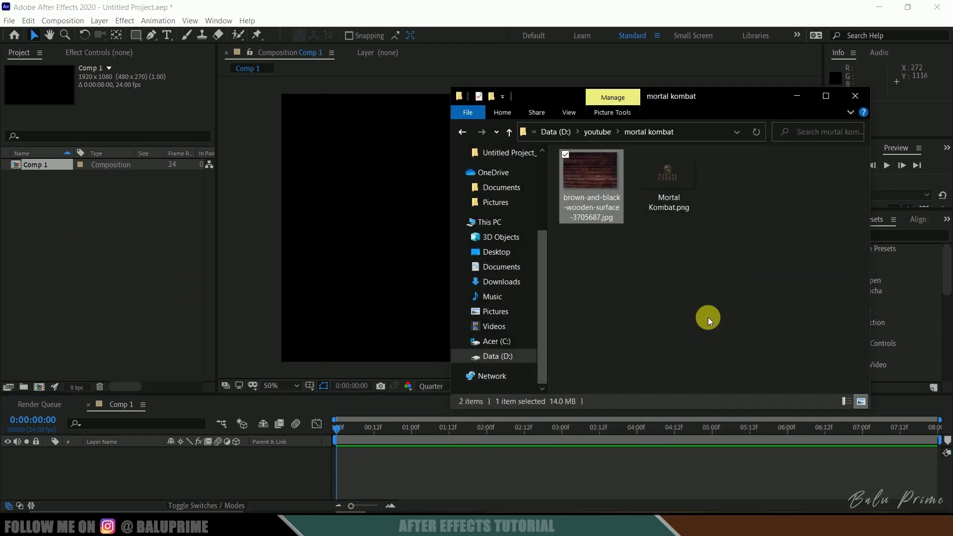
left_click(684, 177)
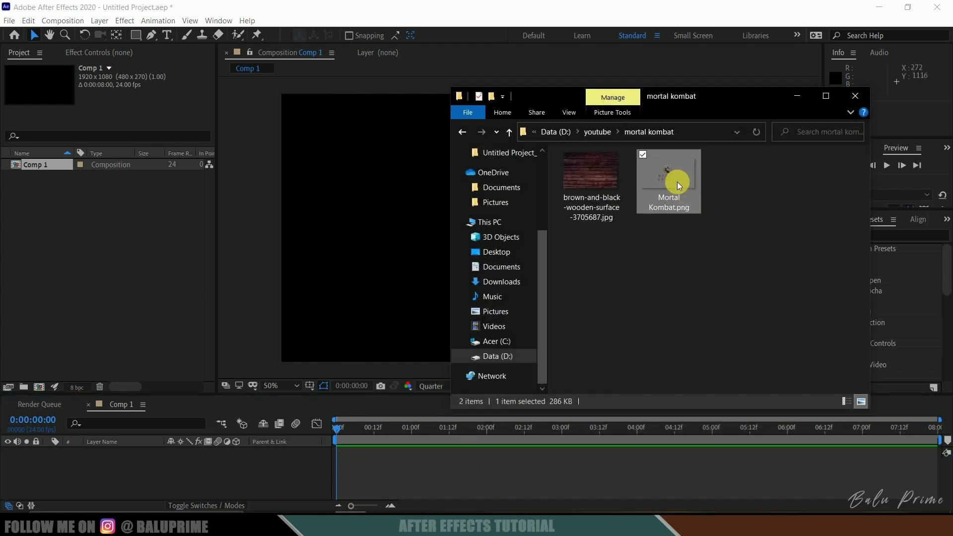
left_click_drag(677, 182, 81, 271)
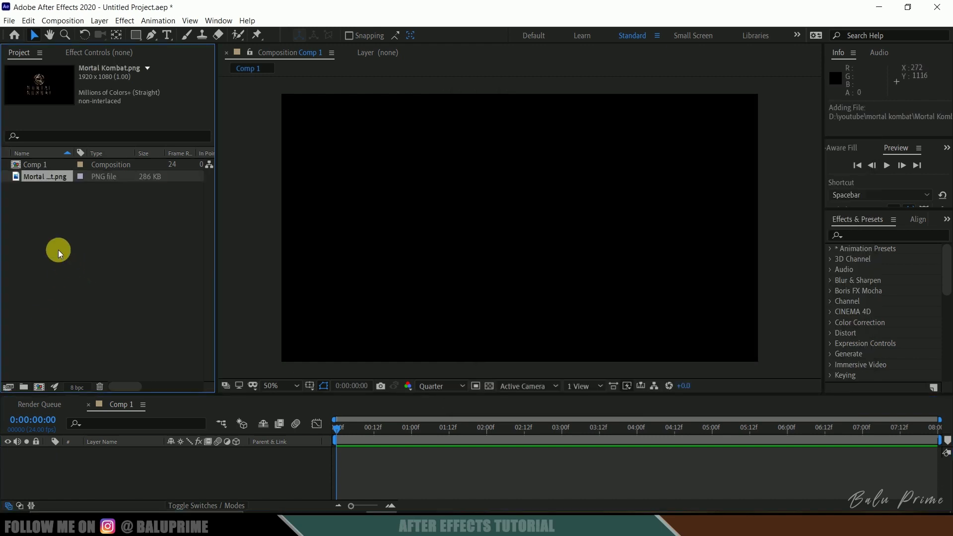
Add the logo to Comp 1 and auto-trace it onto a new layer with blur 0.
left_click_drag(44, 182, 145, 454)
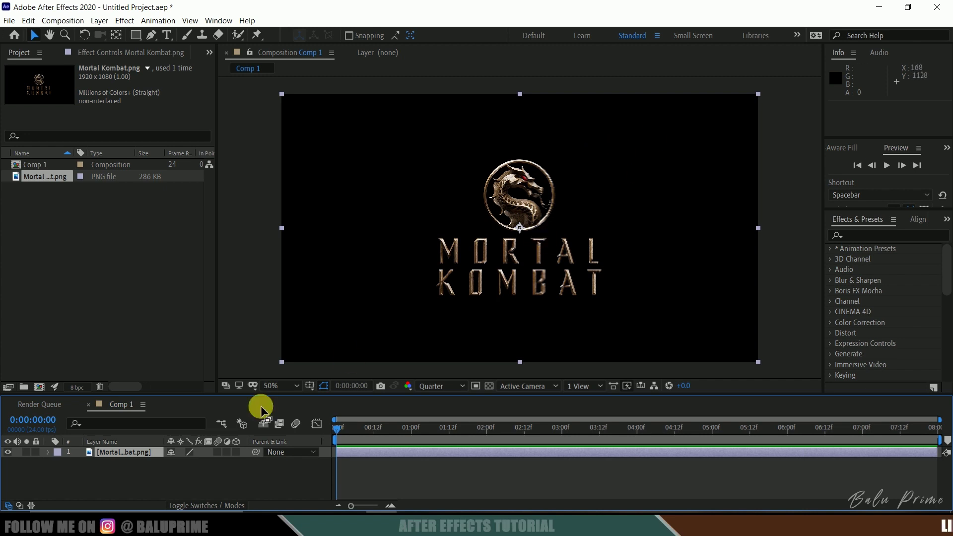
left_click(118, 475)
left_click(113, 452)
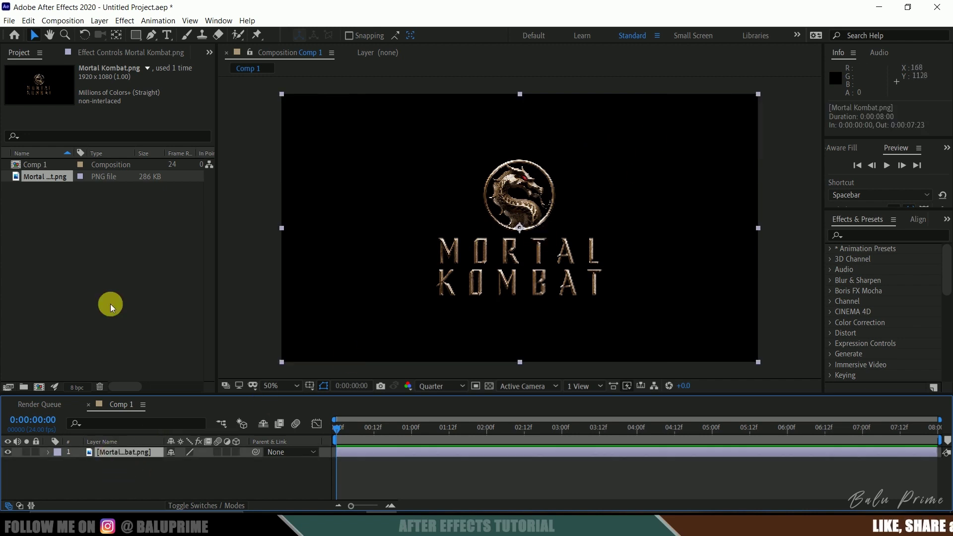
left_click(100, 20)
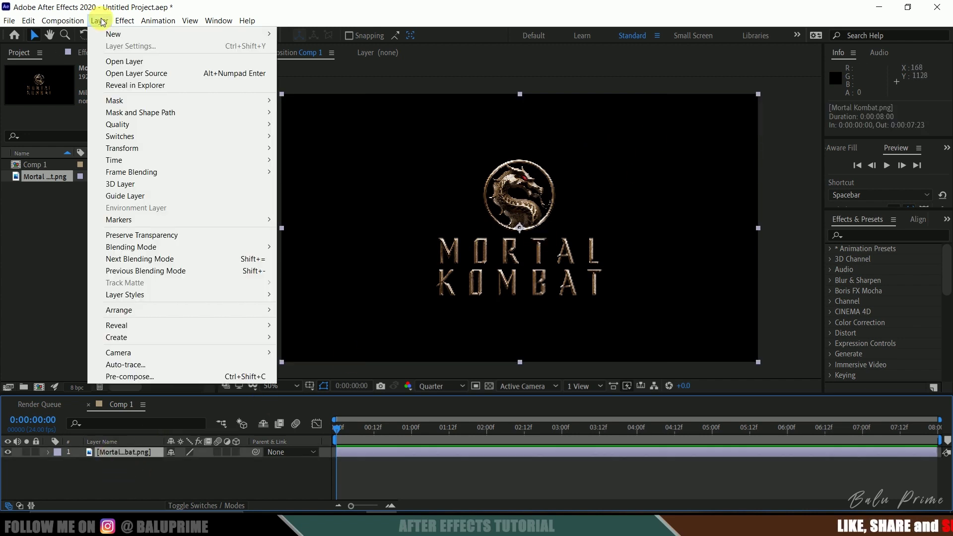
left_click(127, 364)
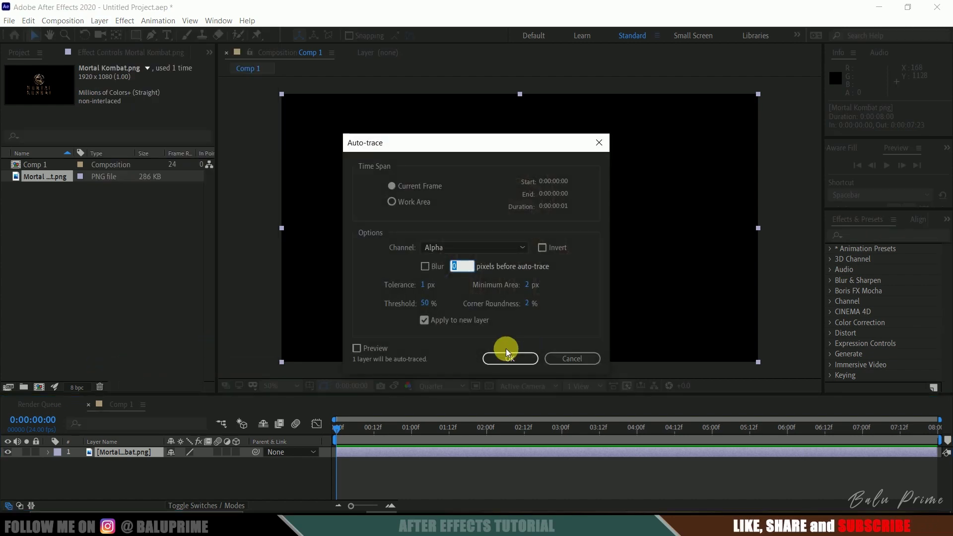
left_click(427, 324)
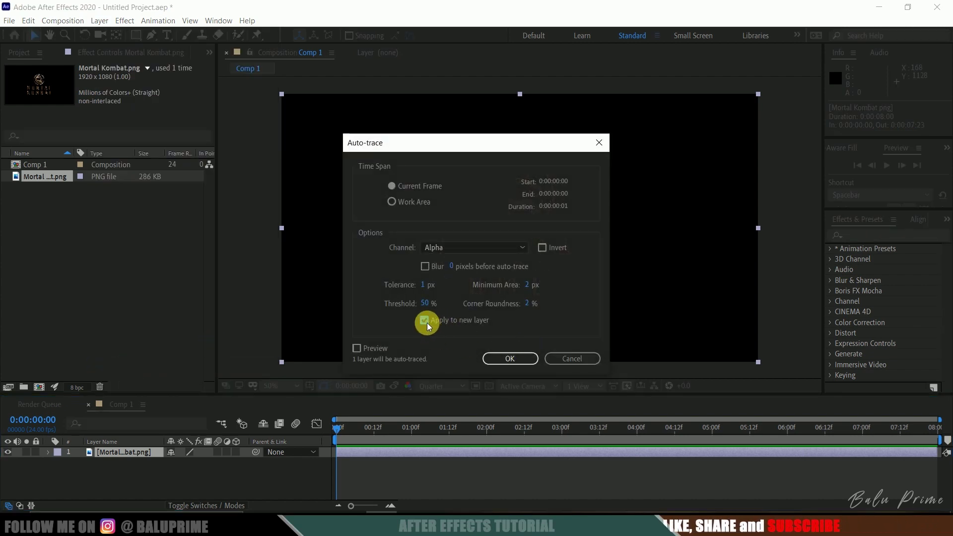
left_click(510, 359)
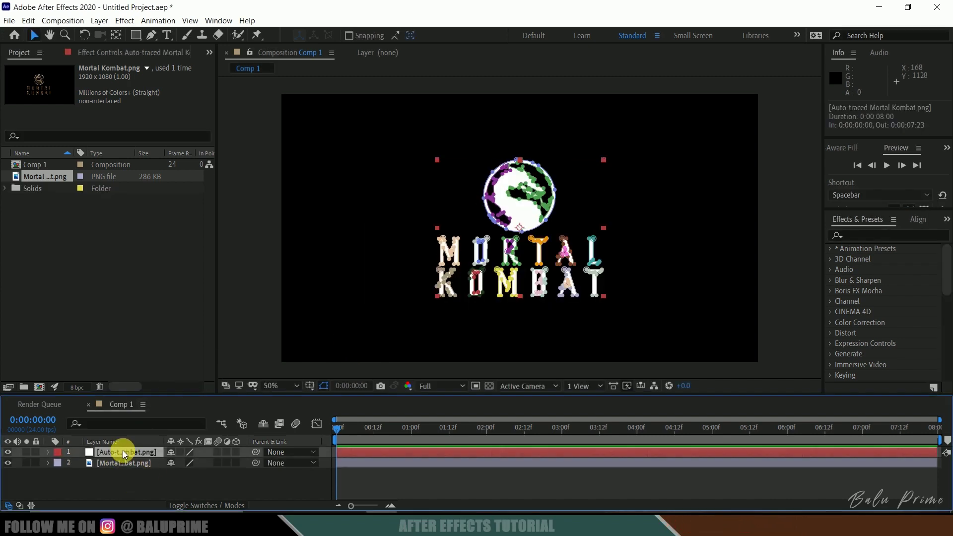
Hide the original Mortal Kombat.png layer and select the auto-traced layer.
left_click(115, 463)
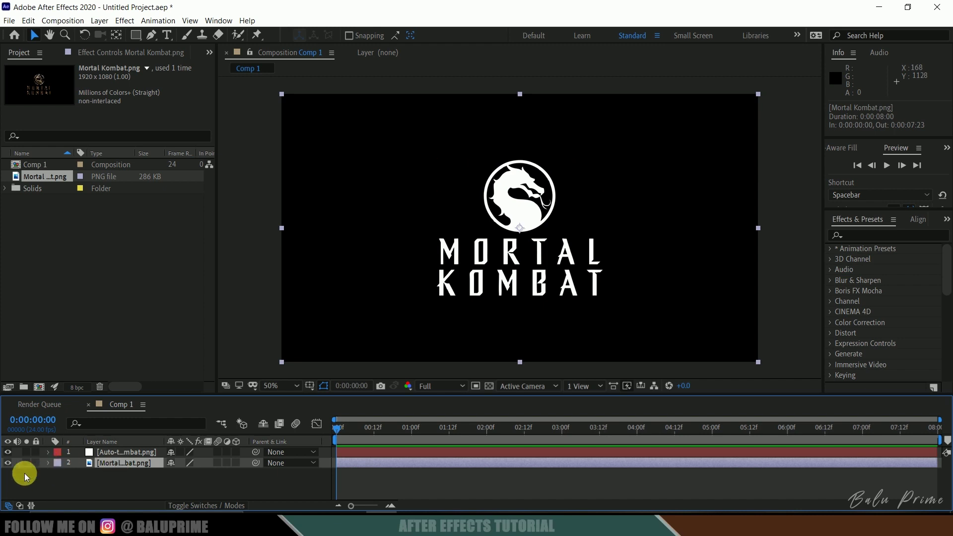
left_click(8, 464)
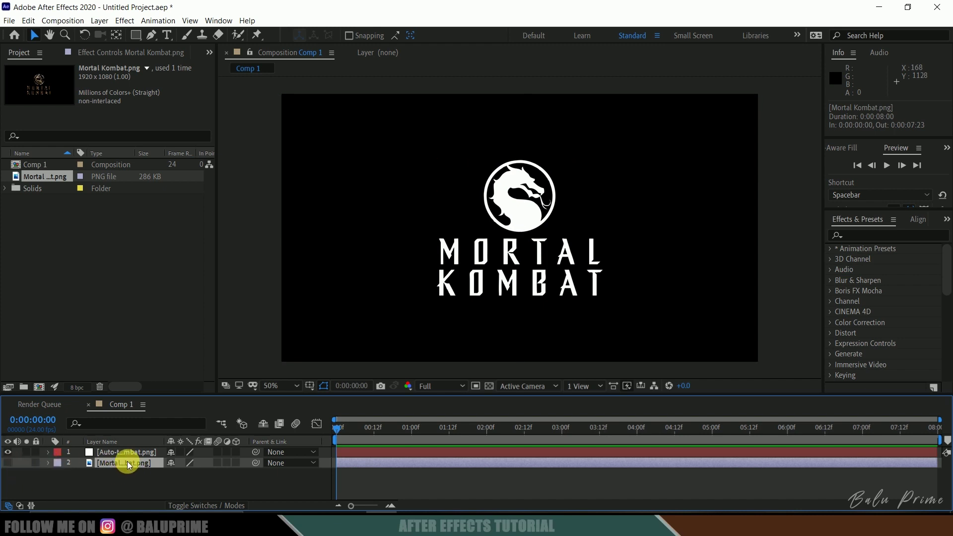
left_click(119, 453)
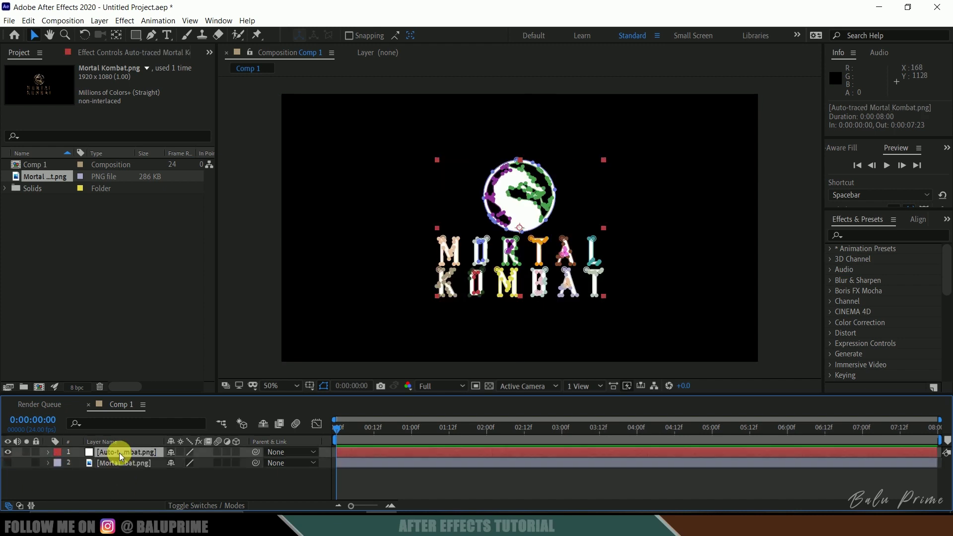
left_click(885, 236)
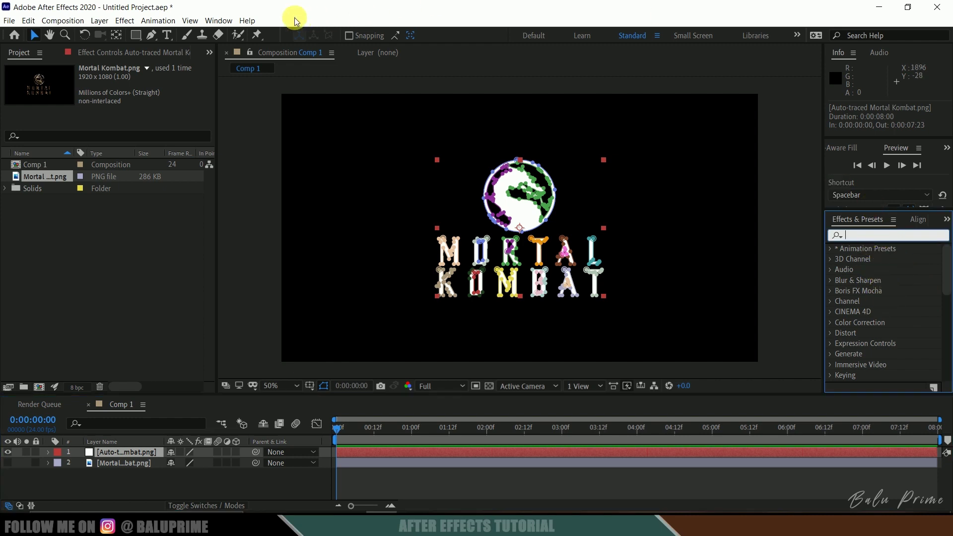
Find Video Copilot Saber by searching 'sab' and apply it to the Auto-traced layer.
left_click(218, 20)
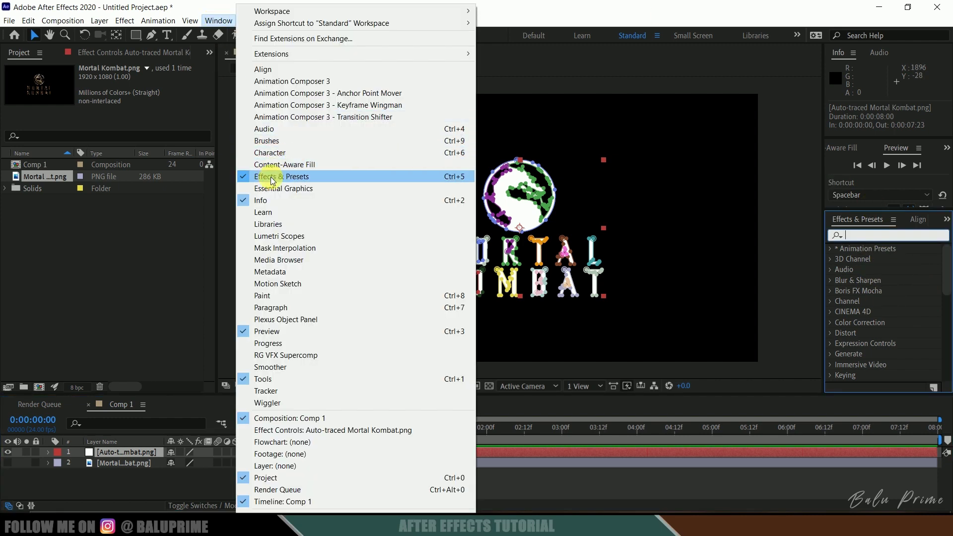
left_click(869, 242)
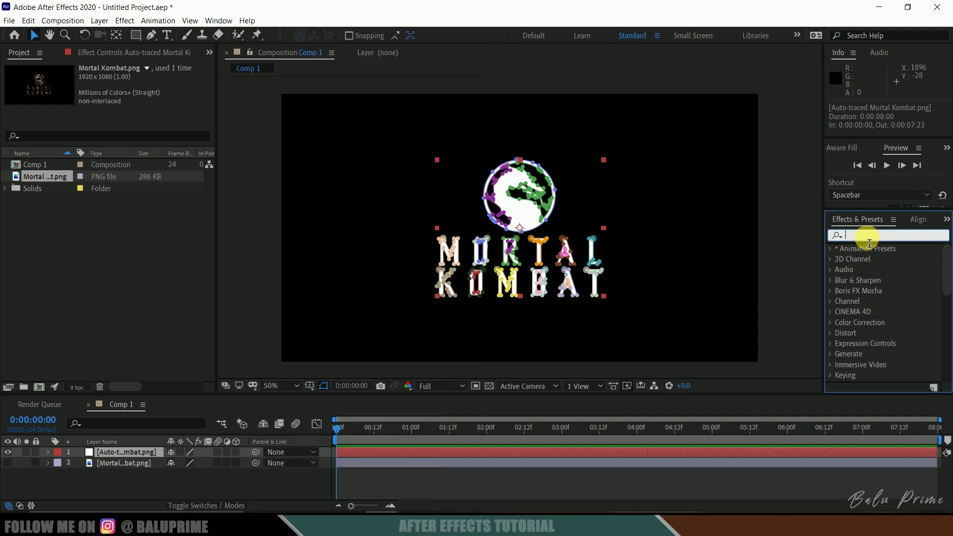
type("saber")
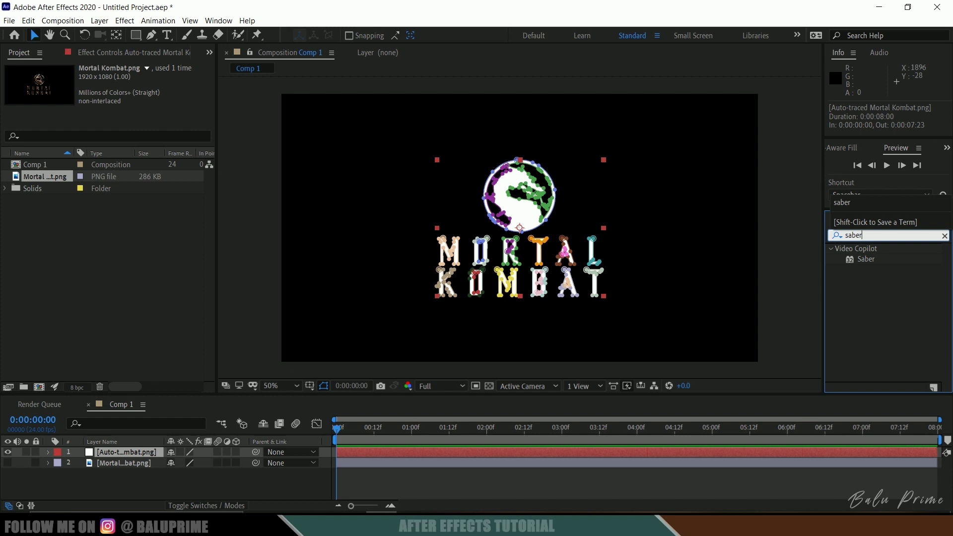
left_click(866, 260)
left_click_drag(867, 263, 130, 450)
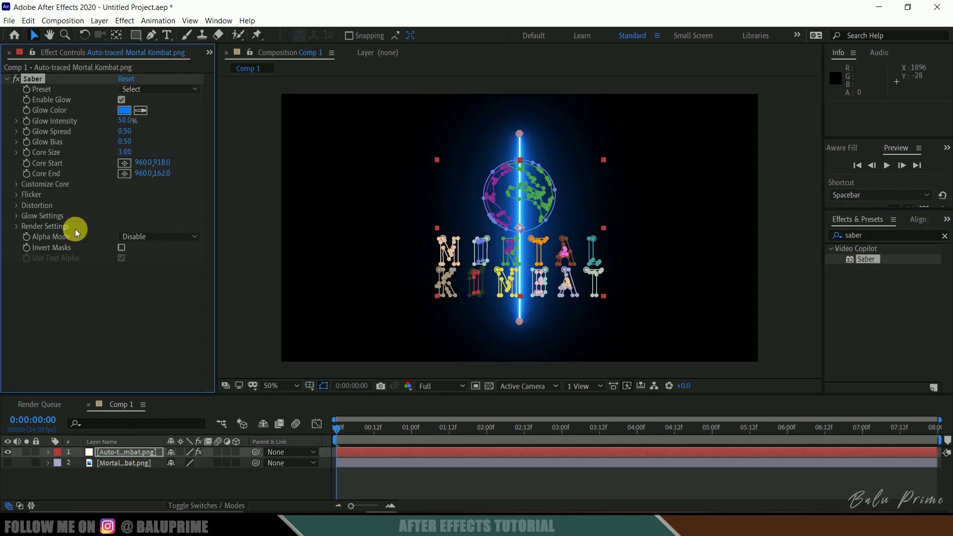
Set Saber to the Fire preset with Layer Masks core type and 15% Glow Intensity.
left_click(149, 88)
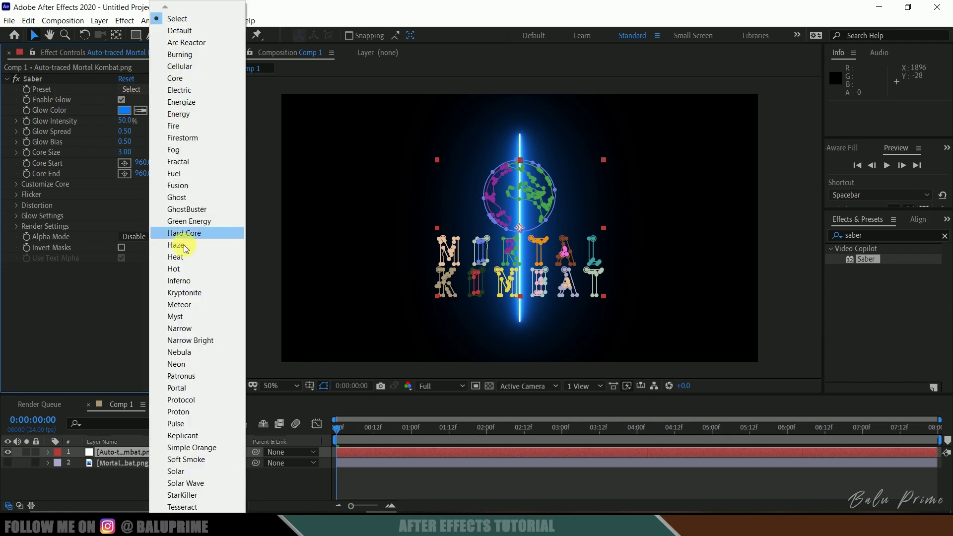
left_click(190, 129)
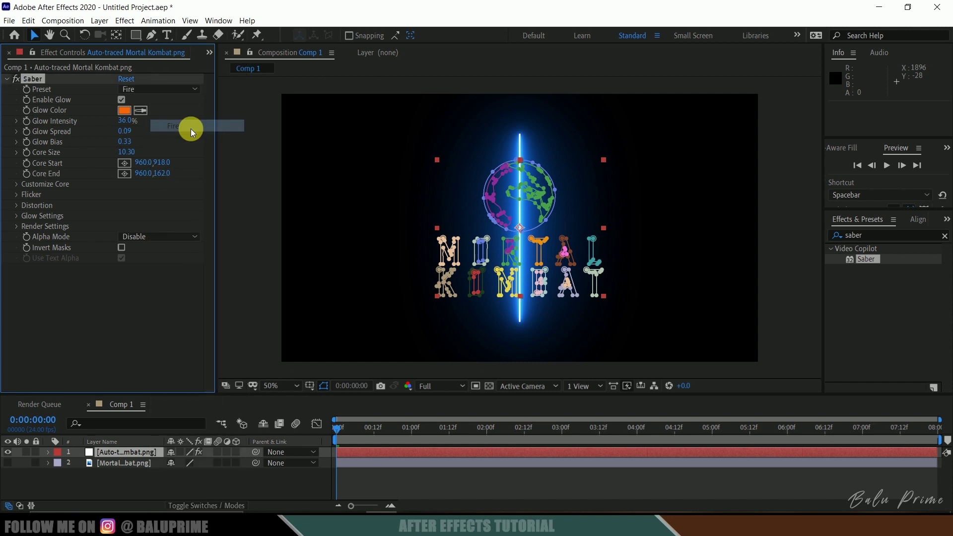
left_click(15, 185)
left_click(148, 194)
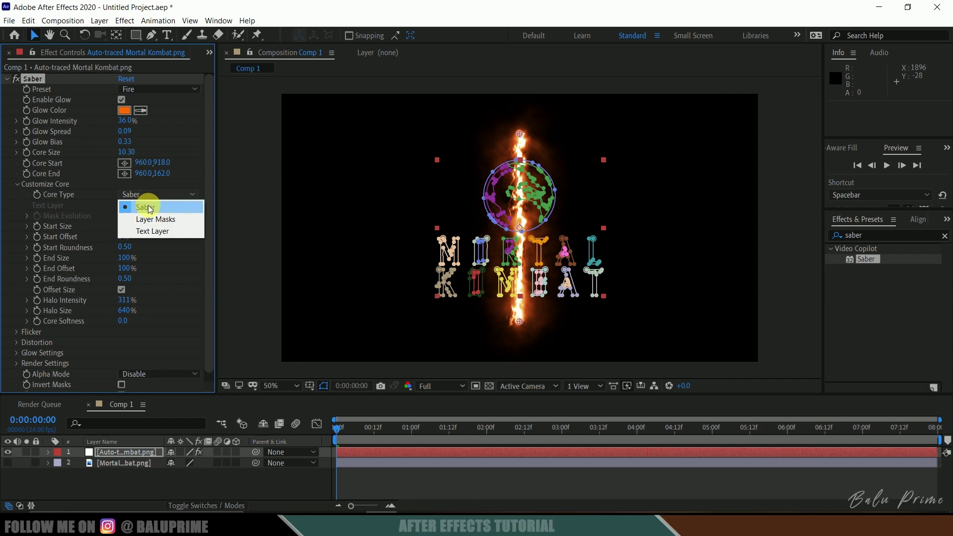
left_click(159, 222)
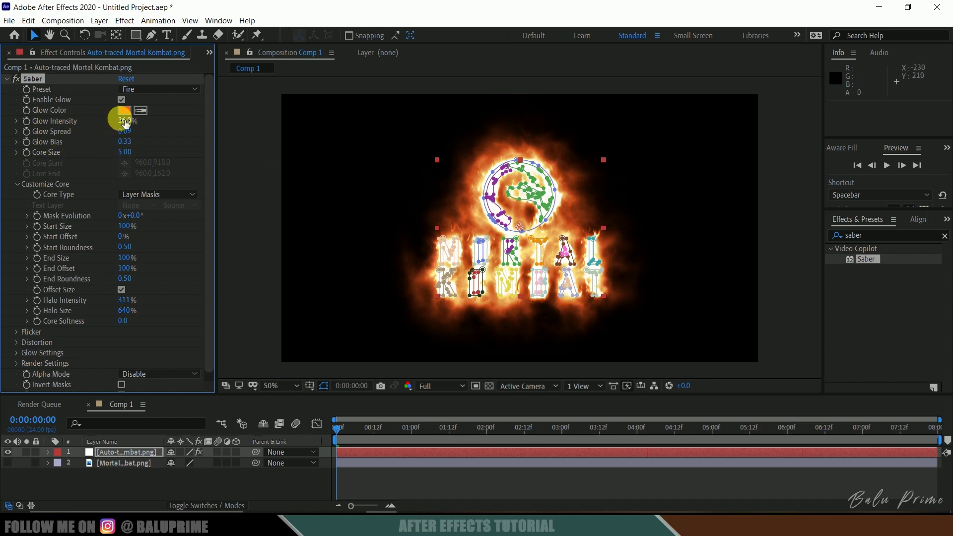
key("Return")
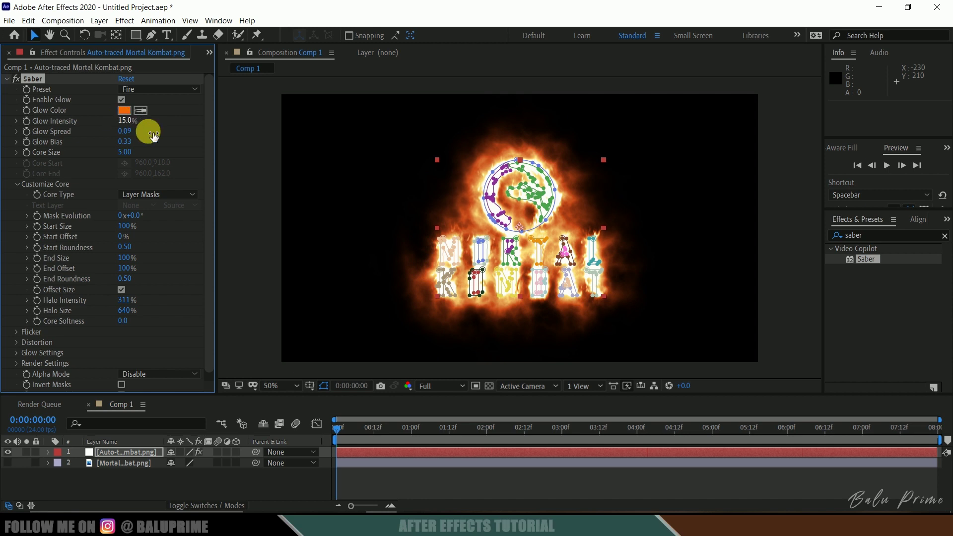
left_click(499, 440)
Preview the fire glow at Quarter resolution.
left_click(439, 388)
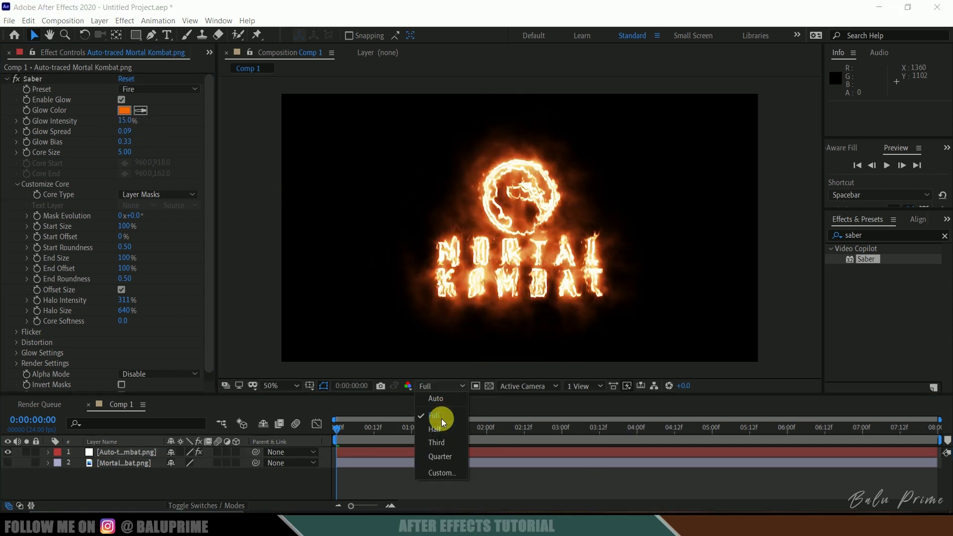
left_click(440, 457)
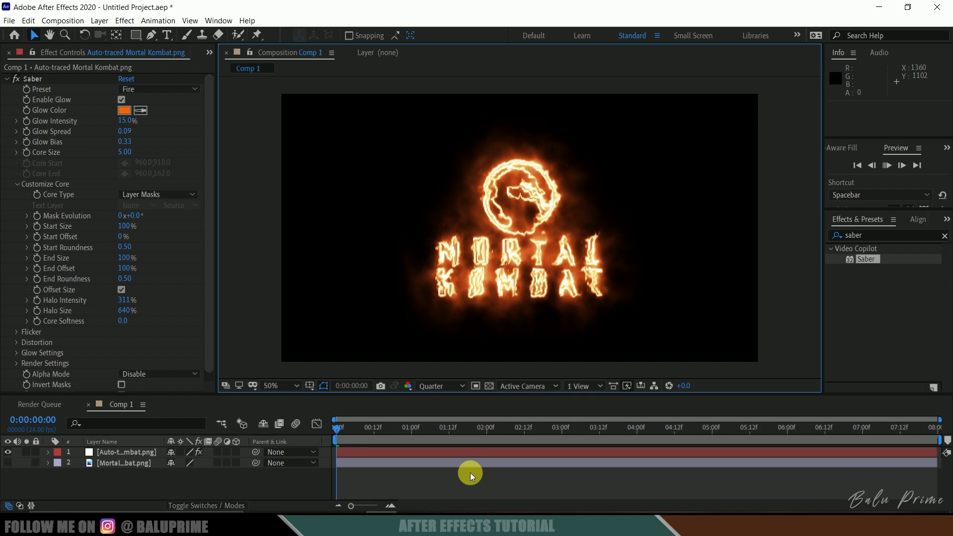
key("space")
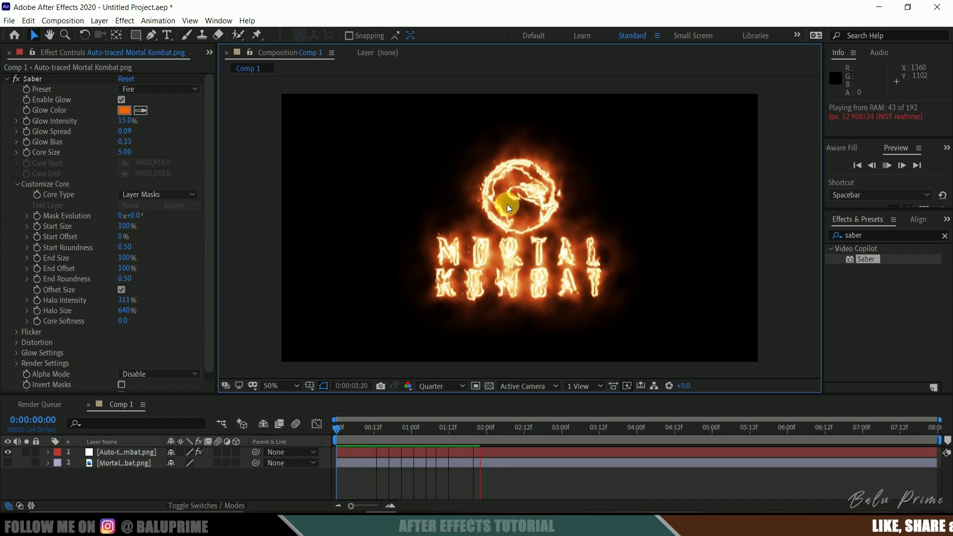
left_click(415, 428)
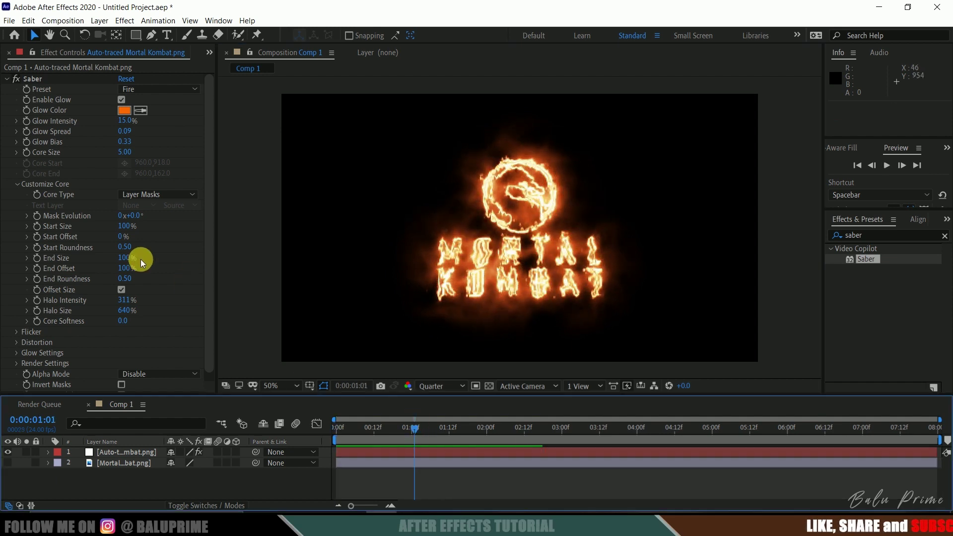
Lower Saber's Core Distortion Amount from 20 to 10 and preview the result.
scroll(77, 268, "down", 1)
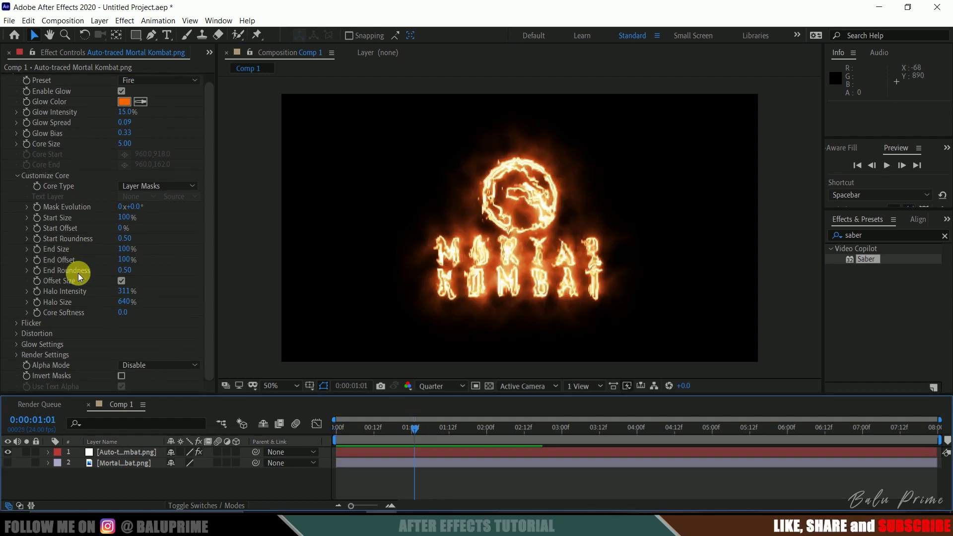
left_click(17, 335)
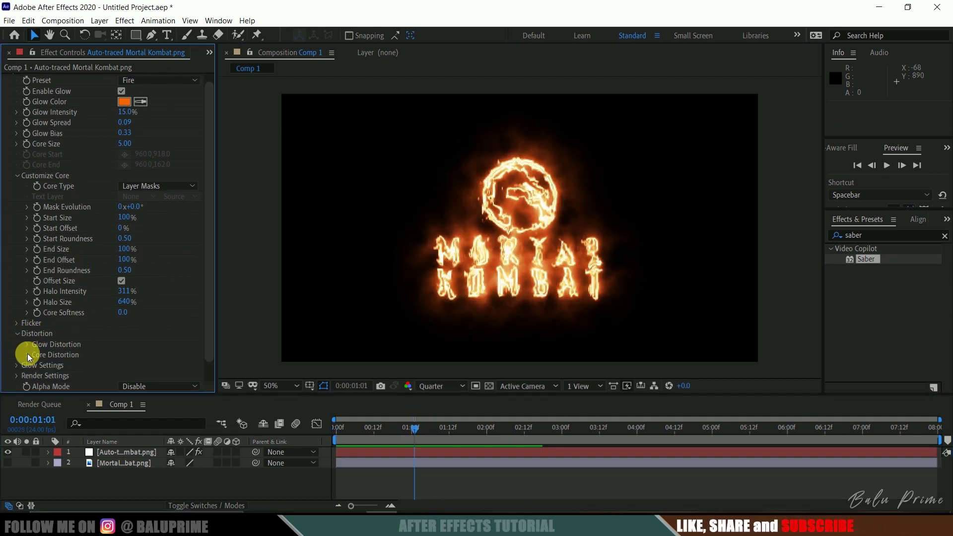
left_click(27, 355)
scroll(99, 362, "down", 5)
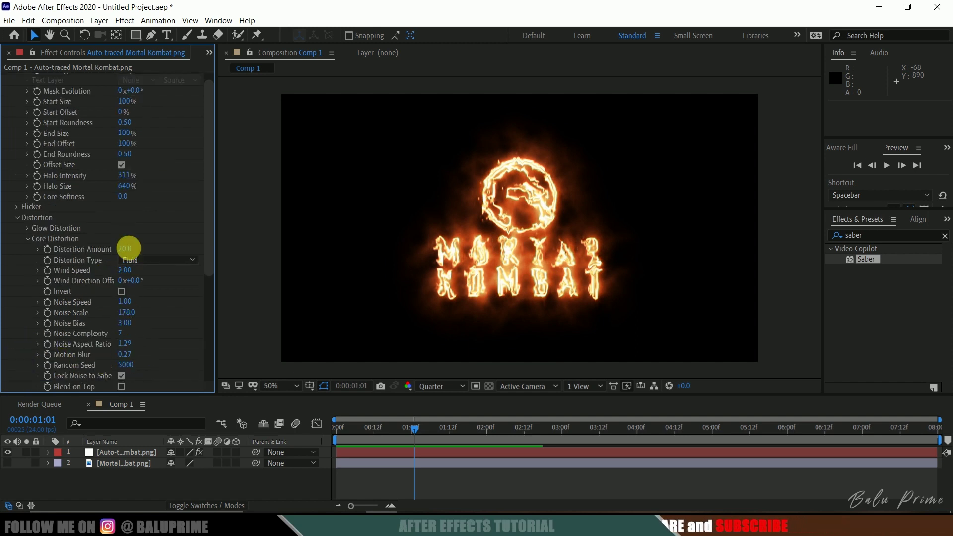
left_click(126, 250)
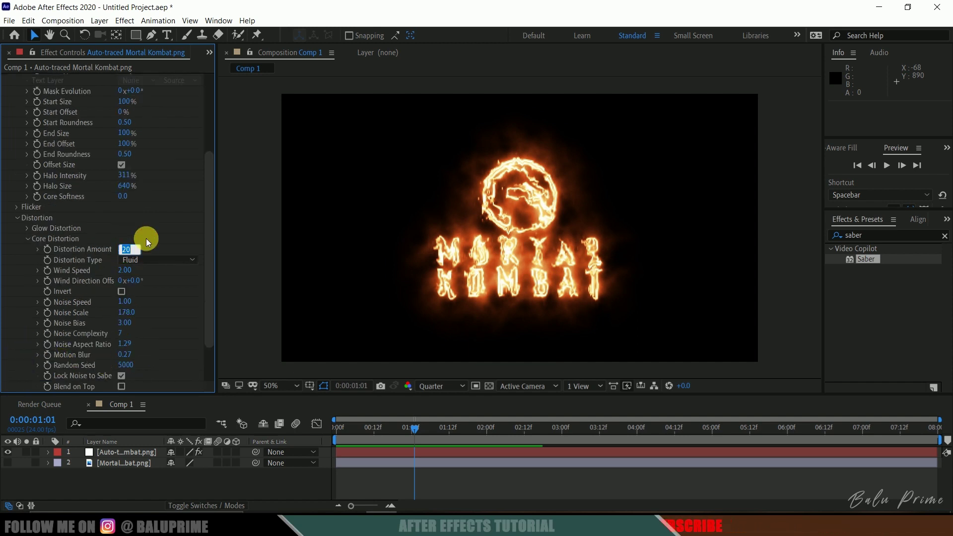
type("10")
key("Return")
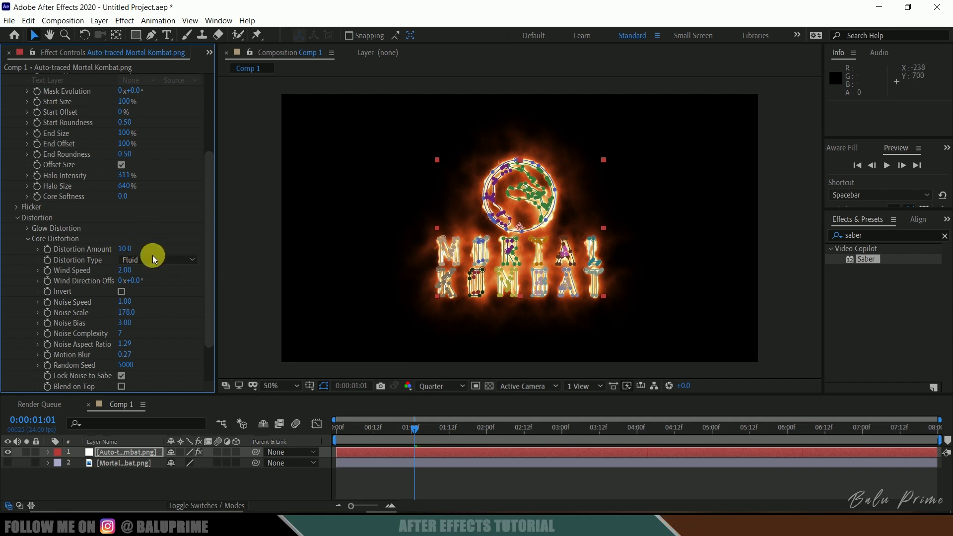
left_click(20, 217)
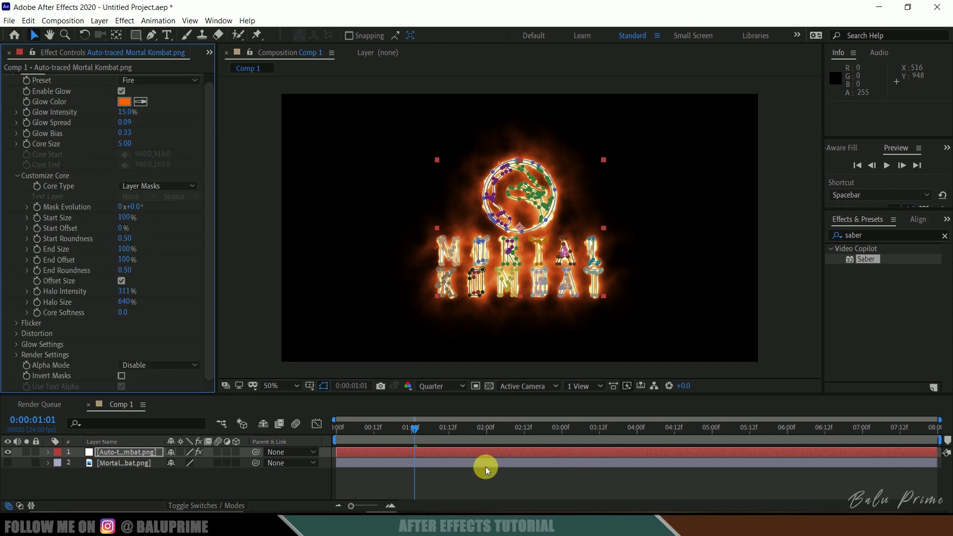
key("space")
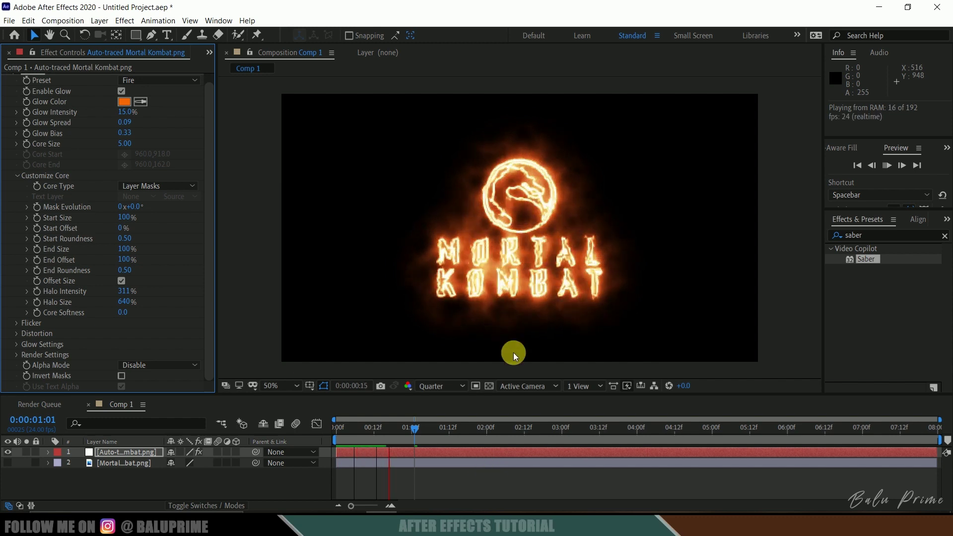
left_click(379, 436)
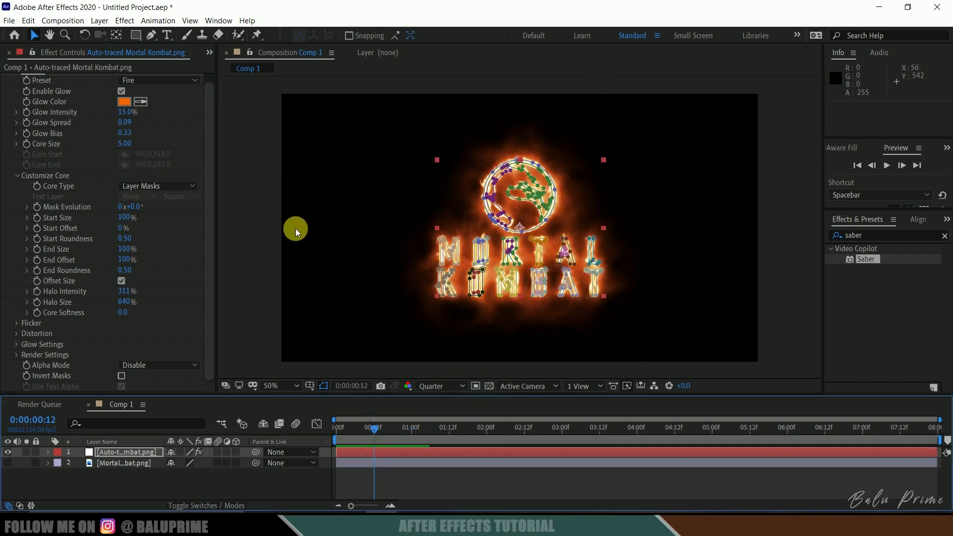
At 0:00, keyframe Mask Evolution, Start Offset and End Offset, with End Offset at 0%.
scroll(185, 281, "up", 1)
left_click_drag(370, 431, 306, 438)
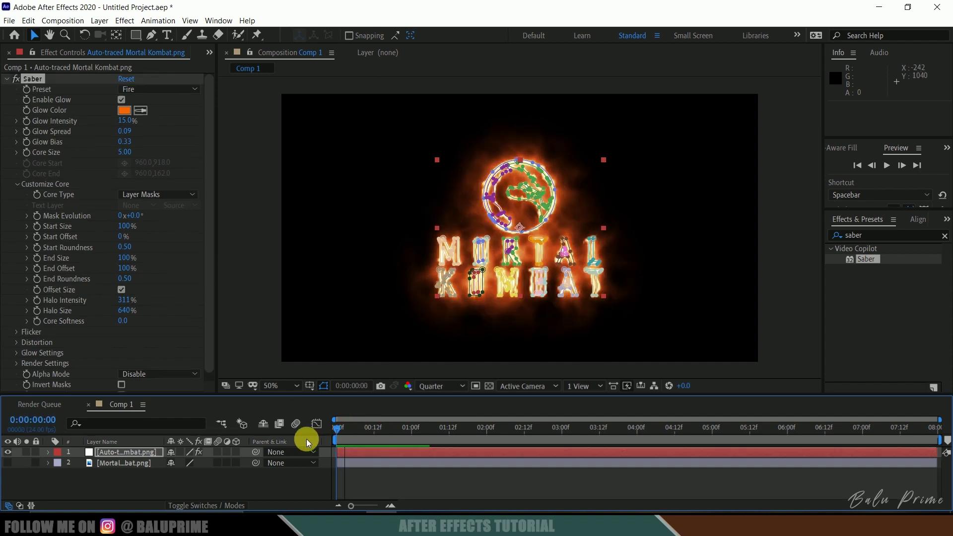
left_click(37, 216)
left_click(37, 236)
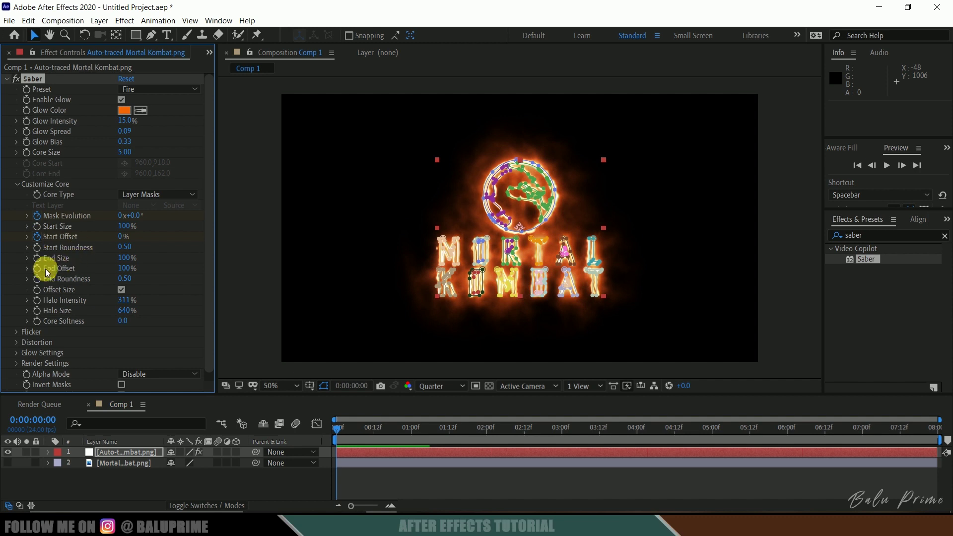
left_click(37, 269)
left_click_drag(126, 268, 2, 268)
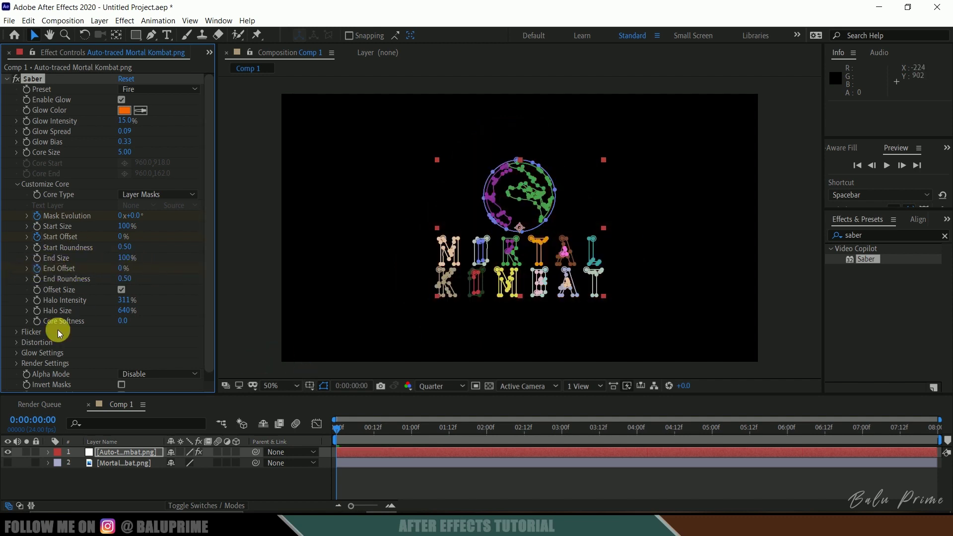
left_click(342, 433)
At 3:00, set Start Offset to 100%.
left_click_drag(340, 433, 392, 436)
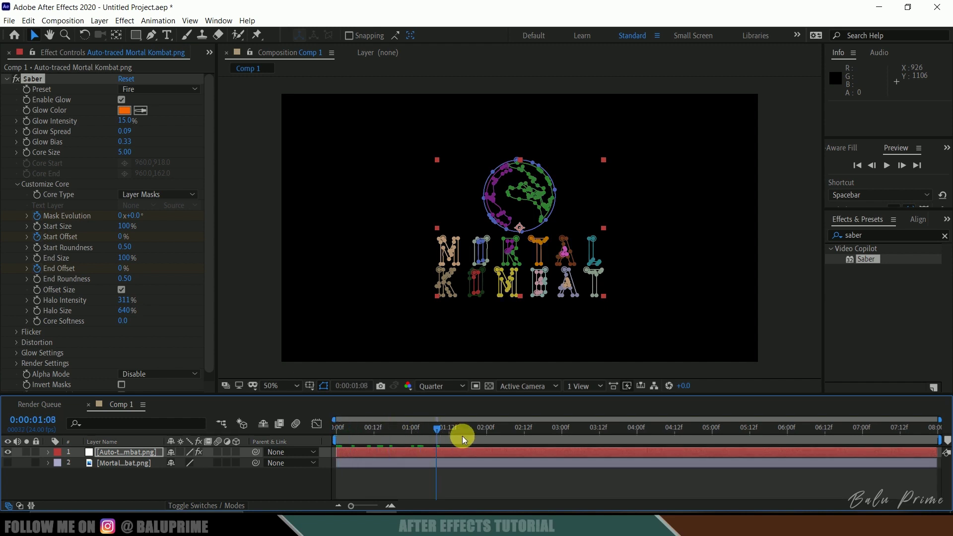
left_click_drag(562, 448, 566, 448)
left_click(53, 241)
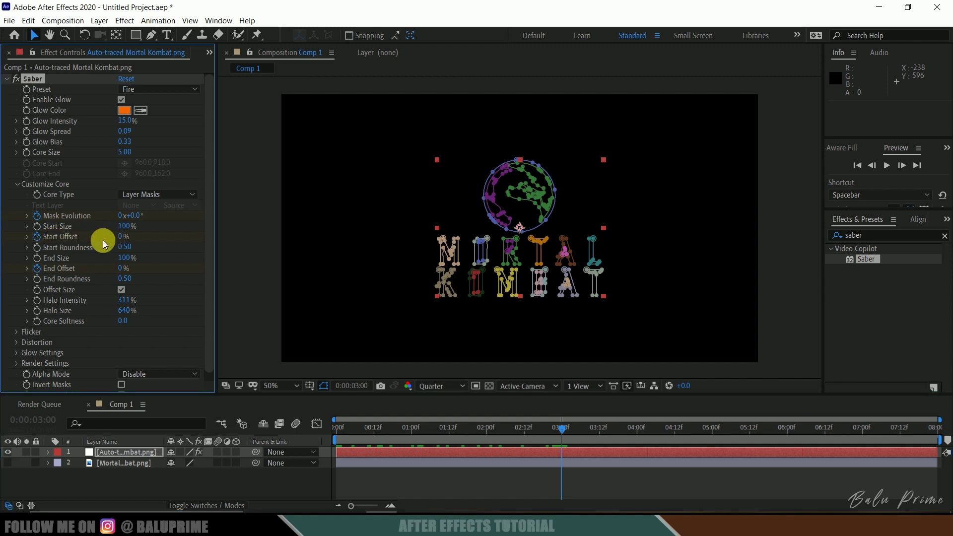
left_click_drag(124, 241, 199, 236)
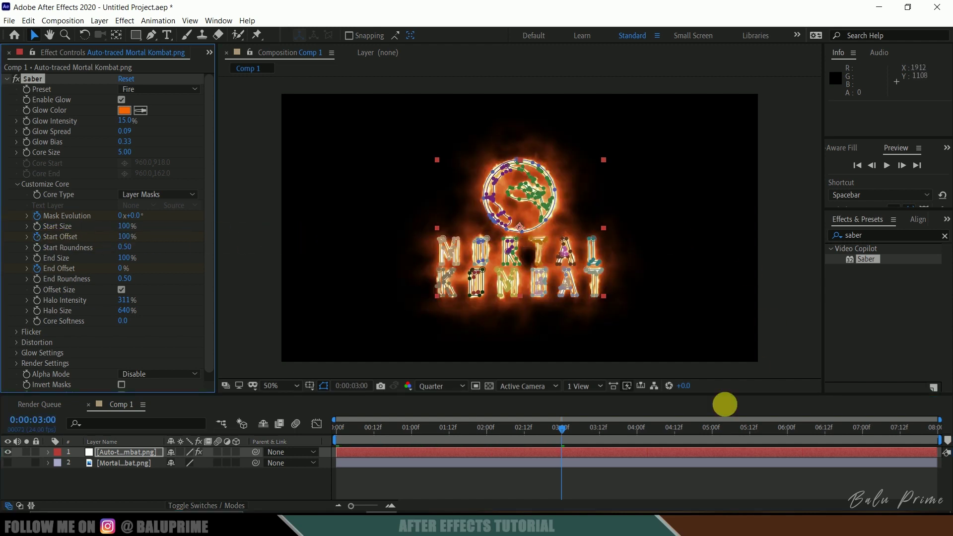
At 4:00, set Mask Evolution to 2 revolutions and preview the trace-on animation.
left_click_drag(564, 433, 638, 434)
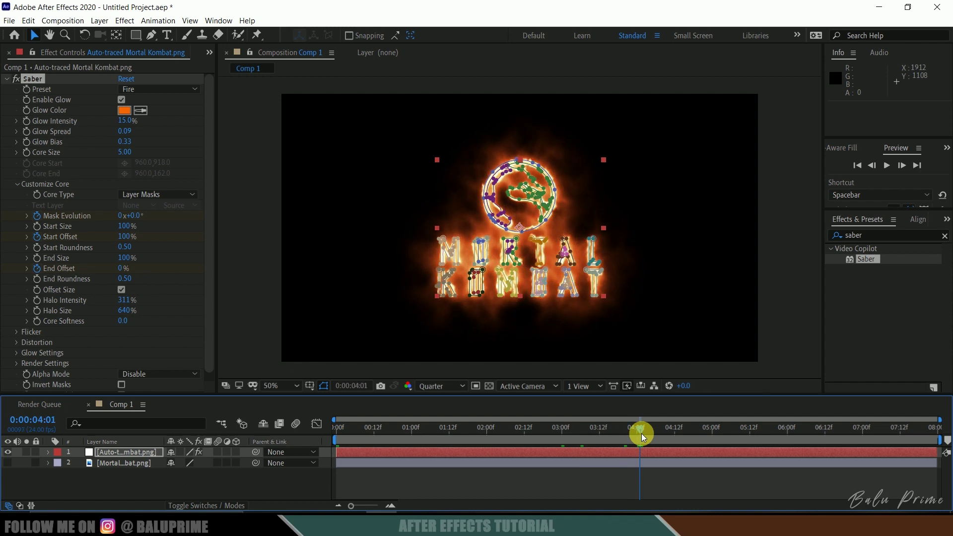
left_click(125, 217)
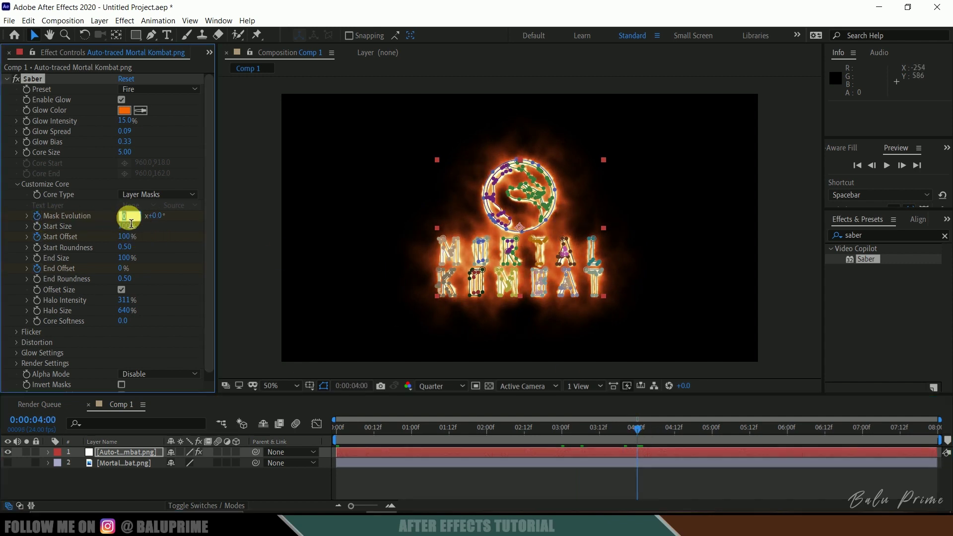
key("Return")
key("space")
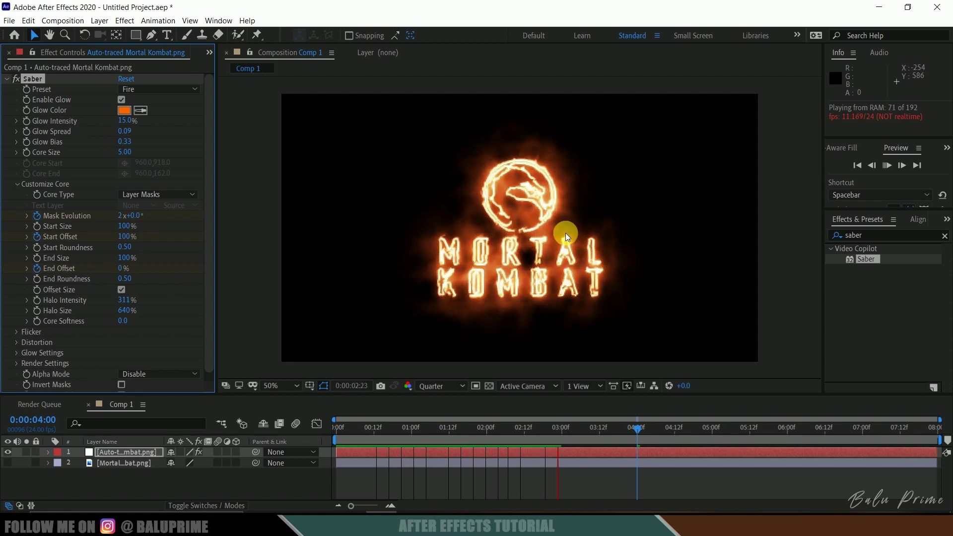
left_click(543, 426)
Move Mortal Kombat.png above the traced layer and make it visible again.
left_click_drag(543, 426, 562, 442)
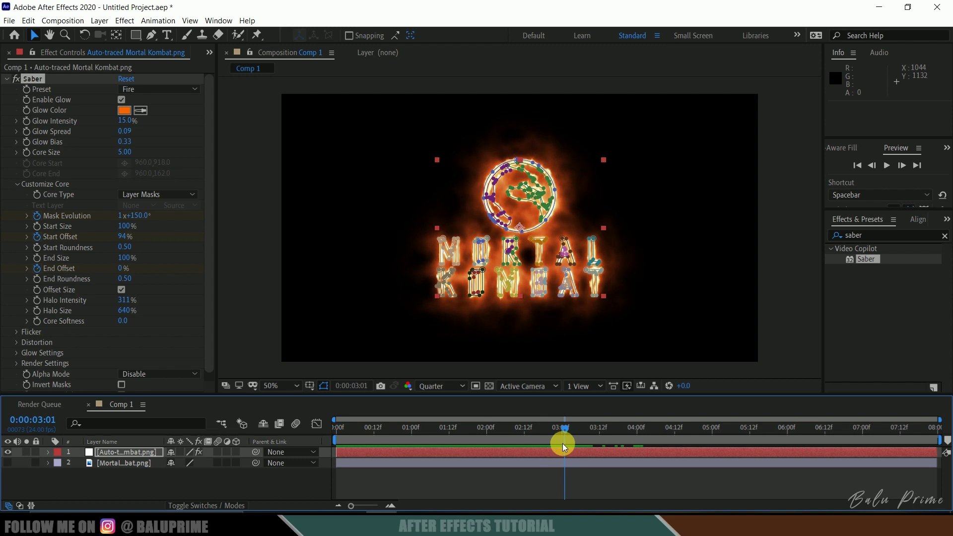
left_click(125, 463)
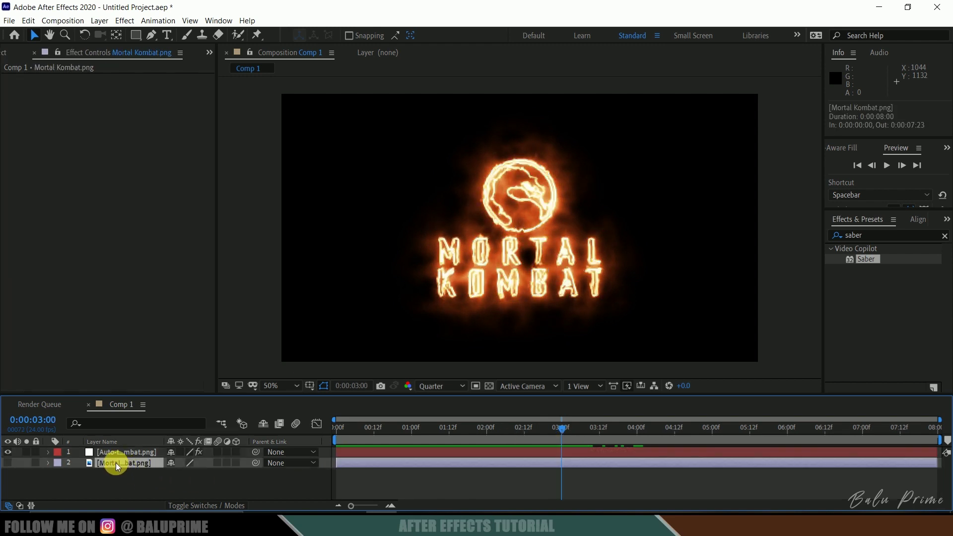
left_click_drag(115, 462, 118, 448)
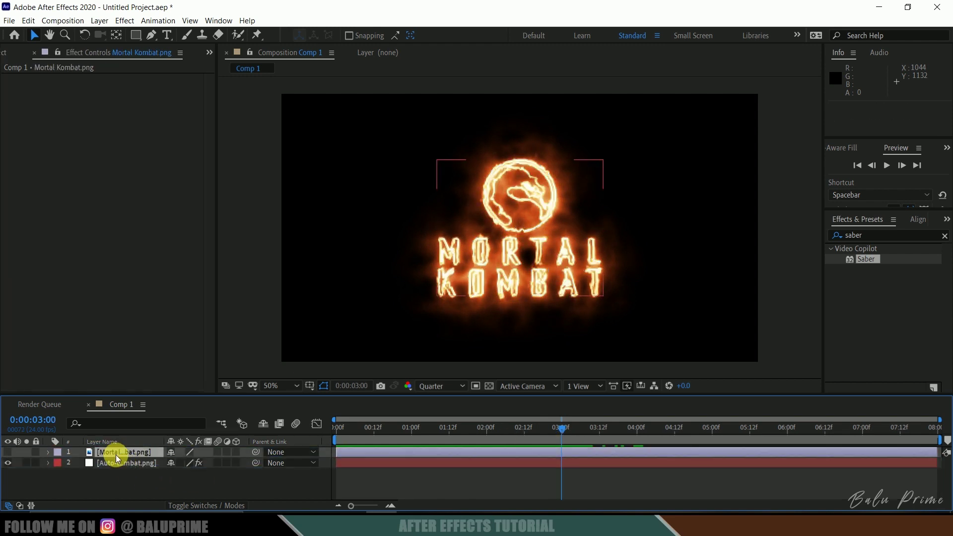
left_click(8, 452)
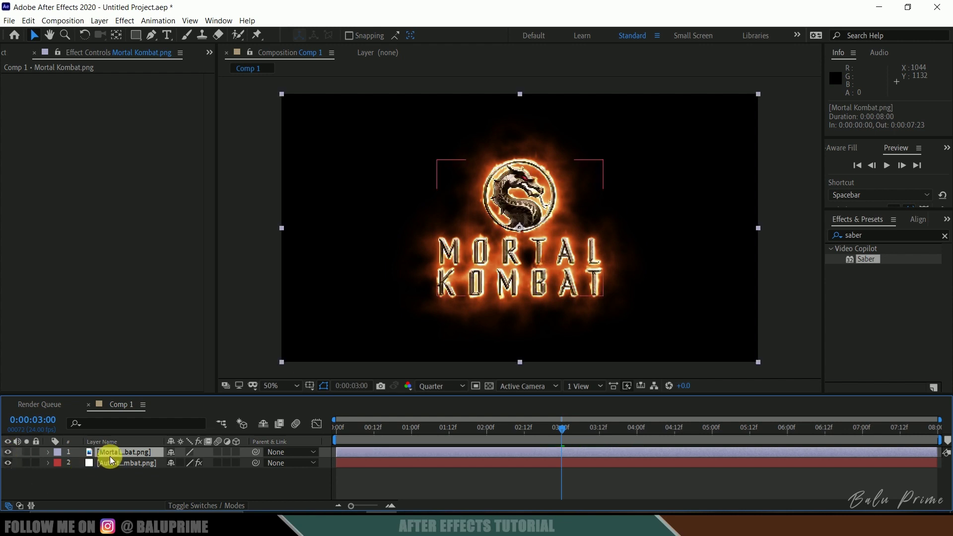
Keyframe the logo's Opacity from 0% at 3:00 to 100% at 3:05 and preview.
key("t")
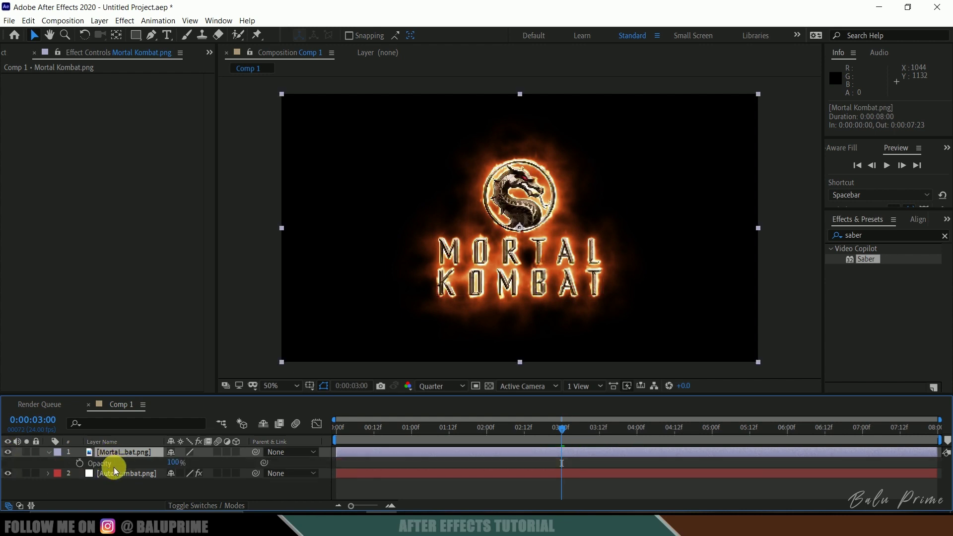
left_click(80, 464)
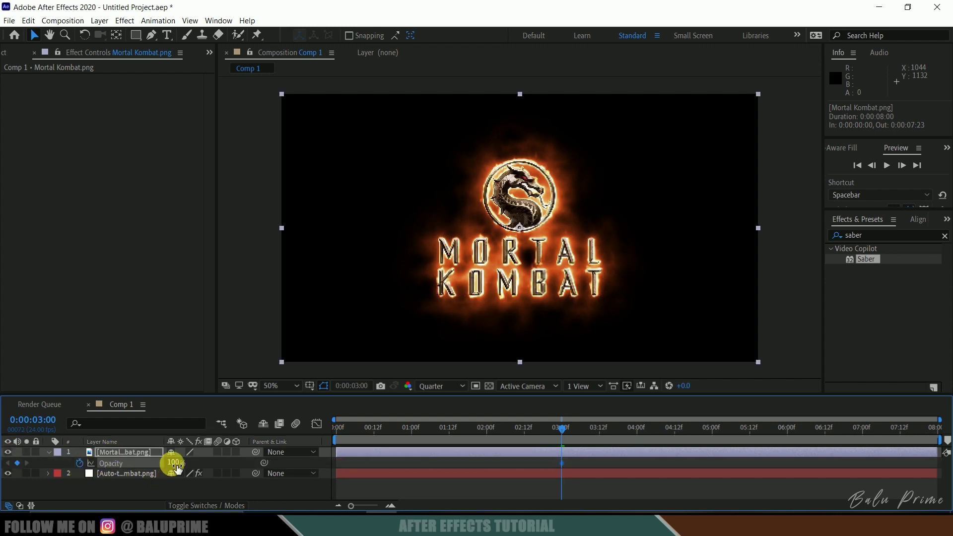
left_click_drag(176, 467, 41, 465)
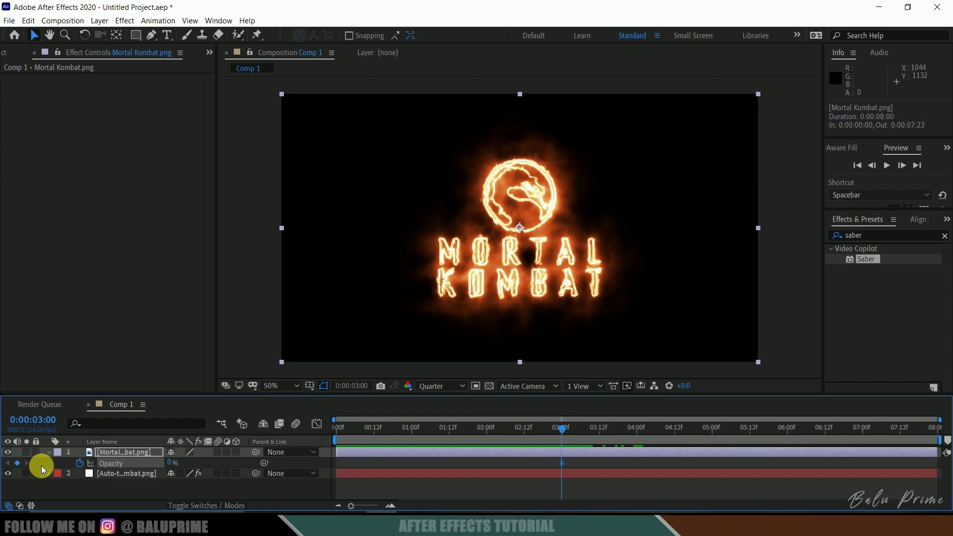
key("Page_Down")
key("Page_Down")
key("Page_Down")
key("Page_Down")
key("Page_Down")
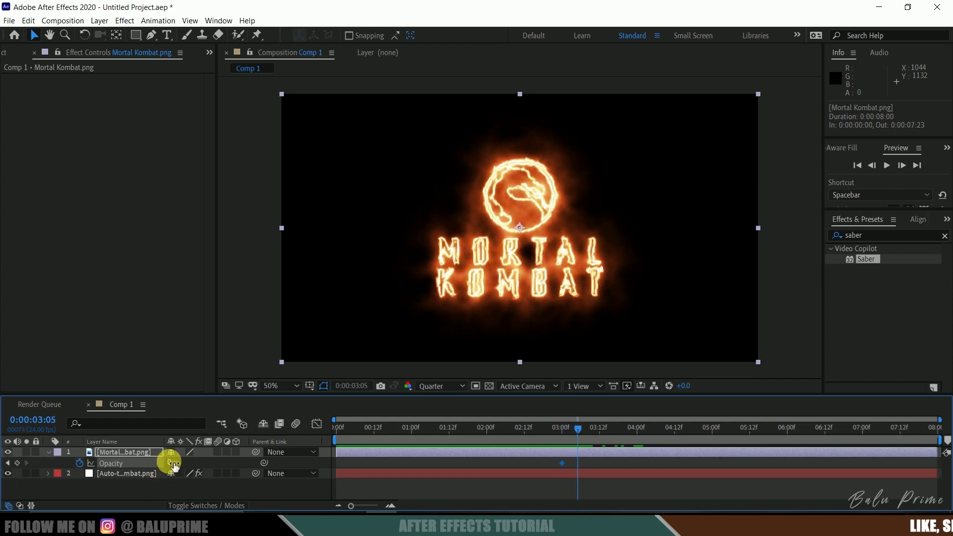
left_click_drag(171, 463, 687, 459)
key("space")
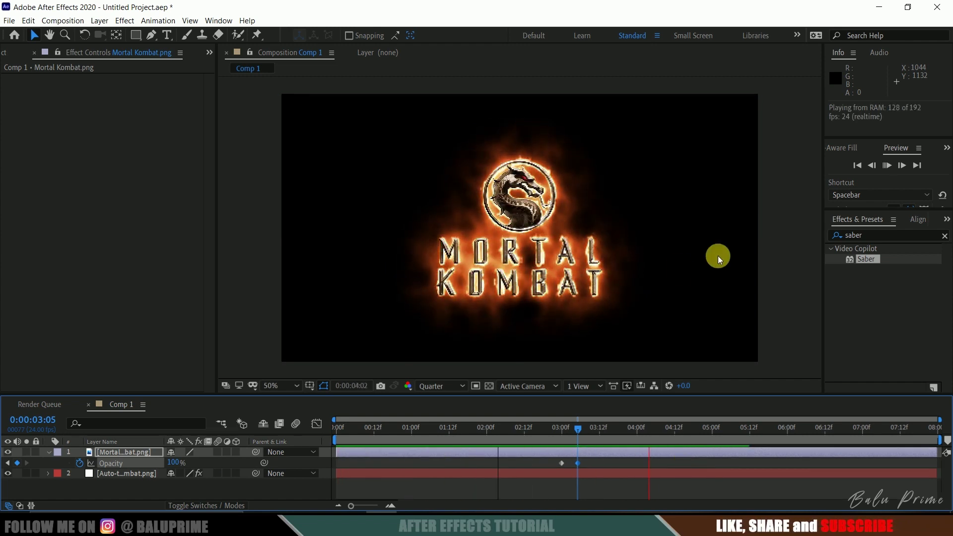
left_click(541, 428)
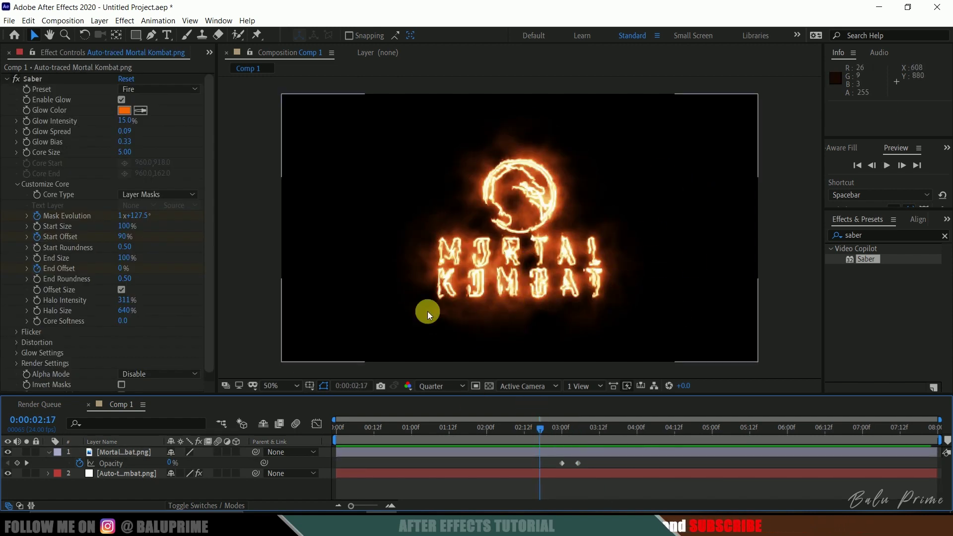
Pre-compose both logo layers into a precomp named 'logo'.
left_click(109, 471)
left_click(101, 451, "ctrl")
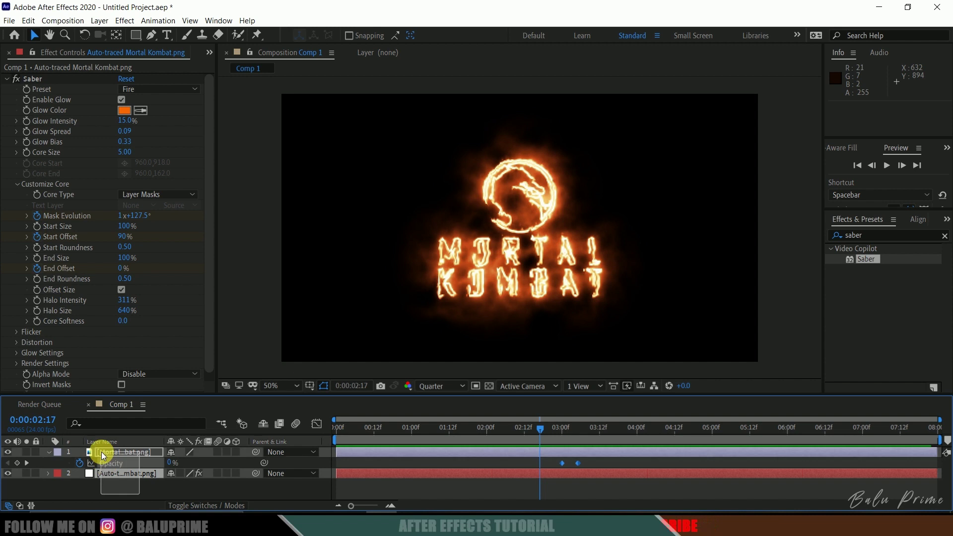
right_click(105, 451)
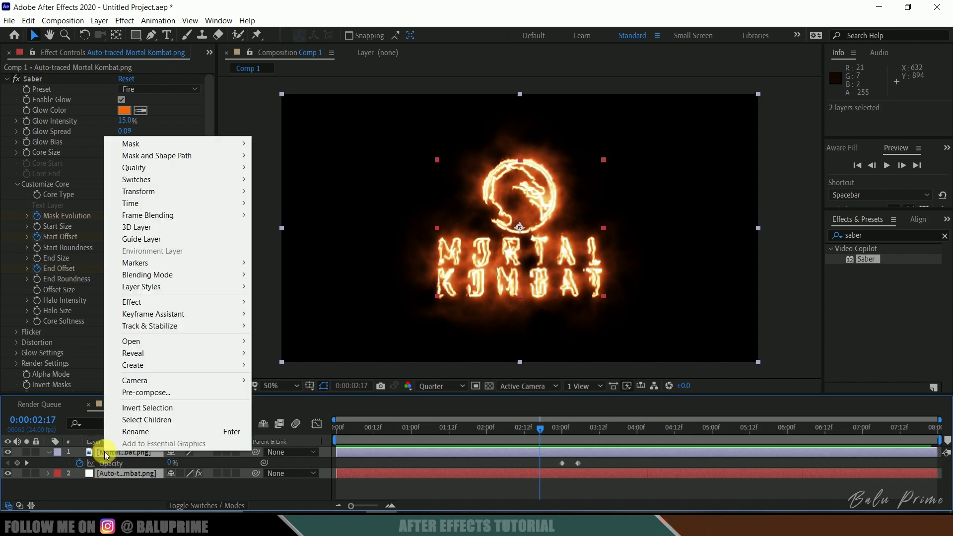
left_click(138, 392)
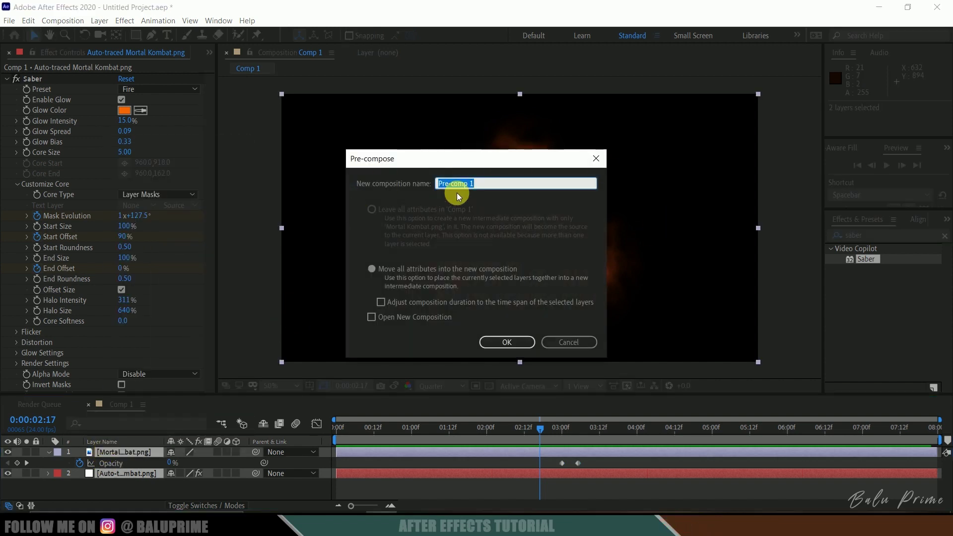
type("logo")
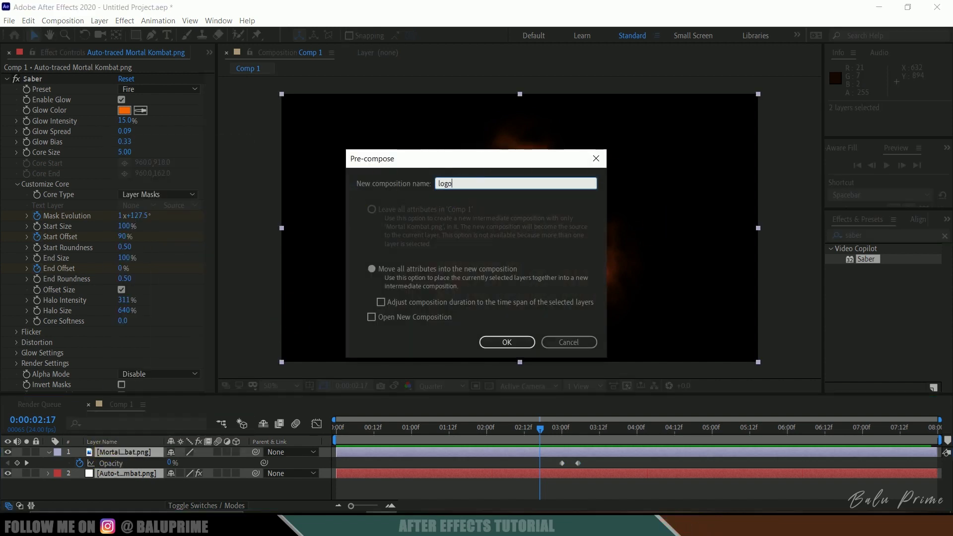
left_click(511, 344)
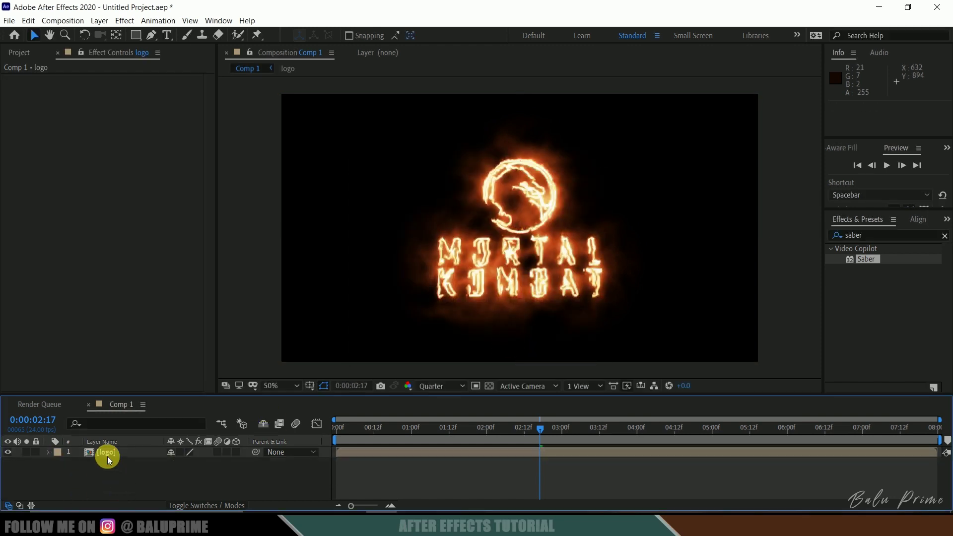
Duplicate the logo precomp layer and rename the lower copy 'reflection'.
left_click(107, 454)
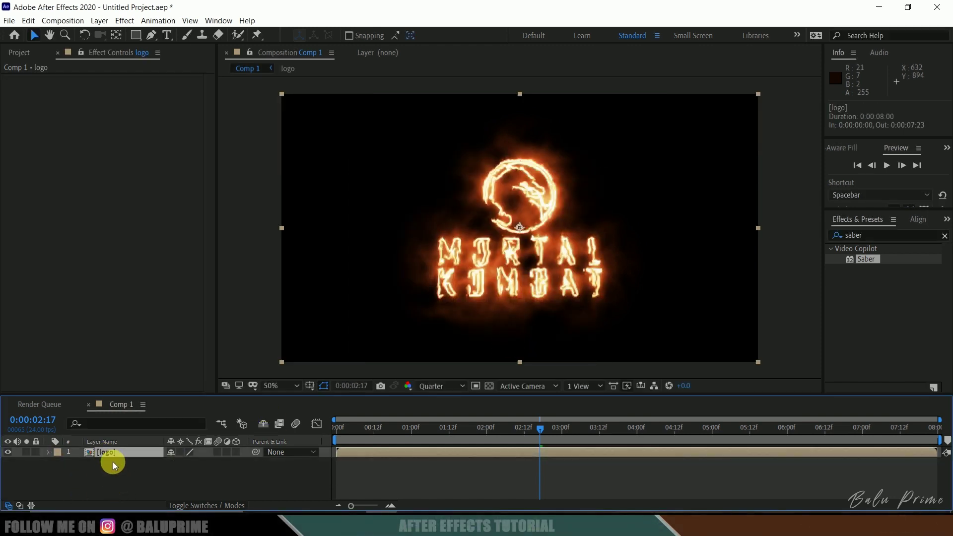
left_click(28, 20)
left_click(70, 160)
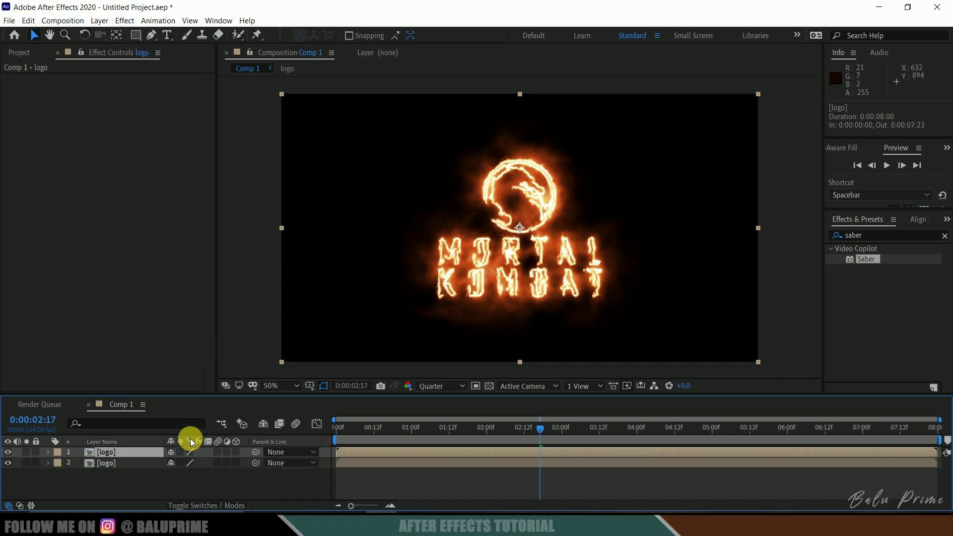
left_click(118, 463)
right_click(118, 463)
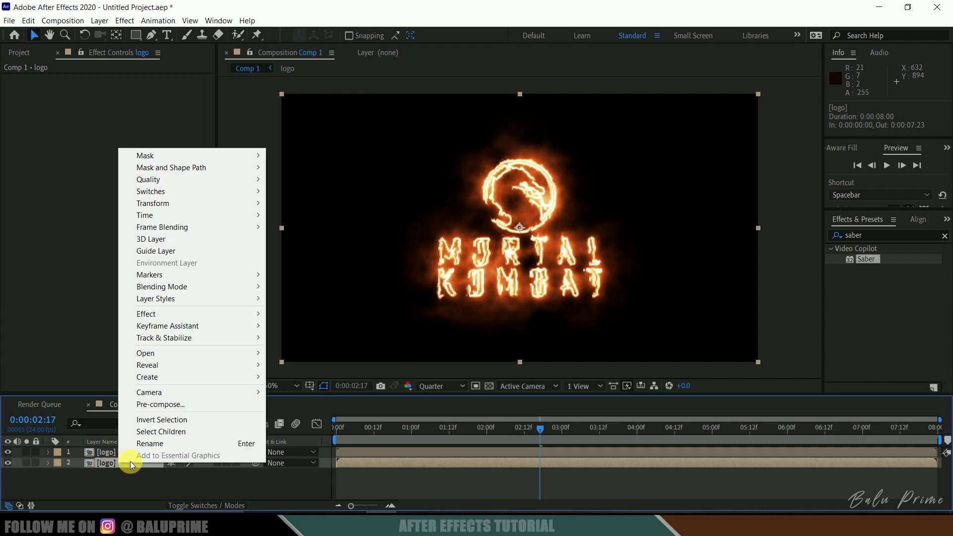
left_click(153, 443)
type("reflection")
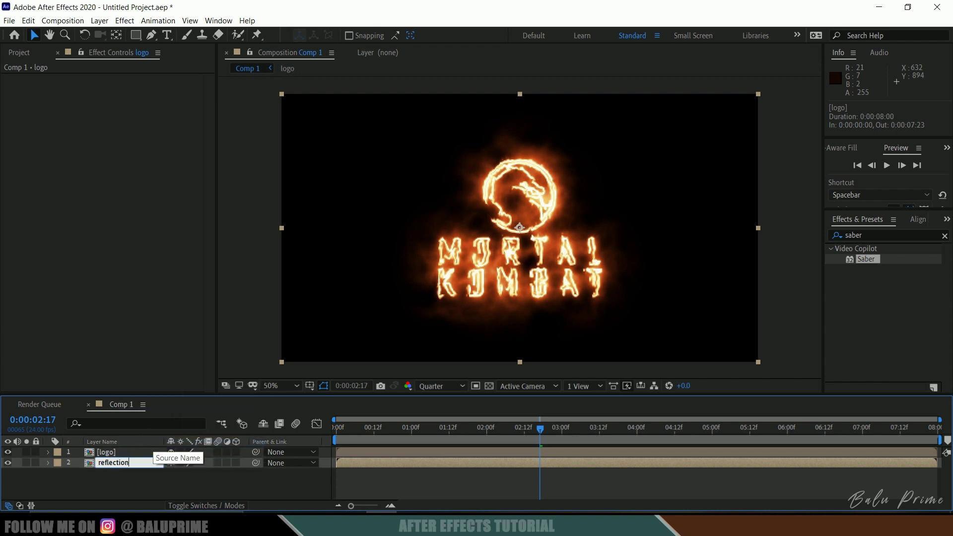
key("Return")
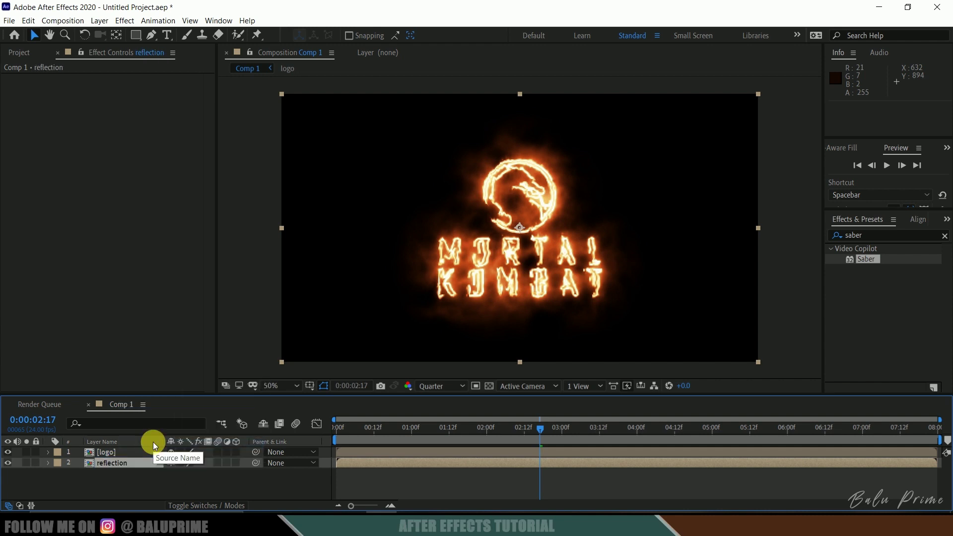
Flip the reflection layer vertically with Layer > Transform > Flip Vertical.
left_click(115, 482)
left_click(113, 467)
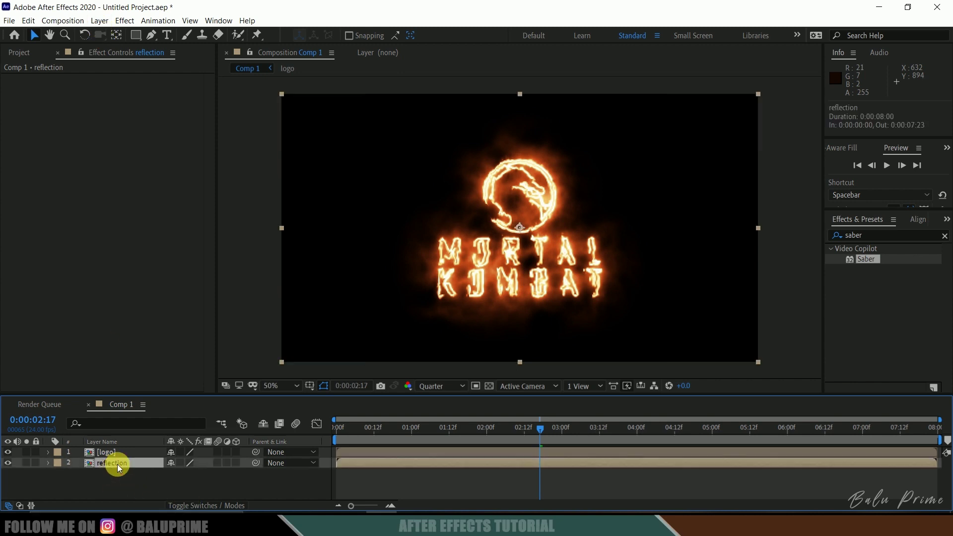
left_click(100, 20)
mouse_move(164, 147)
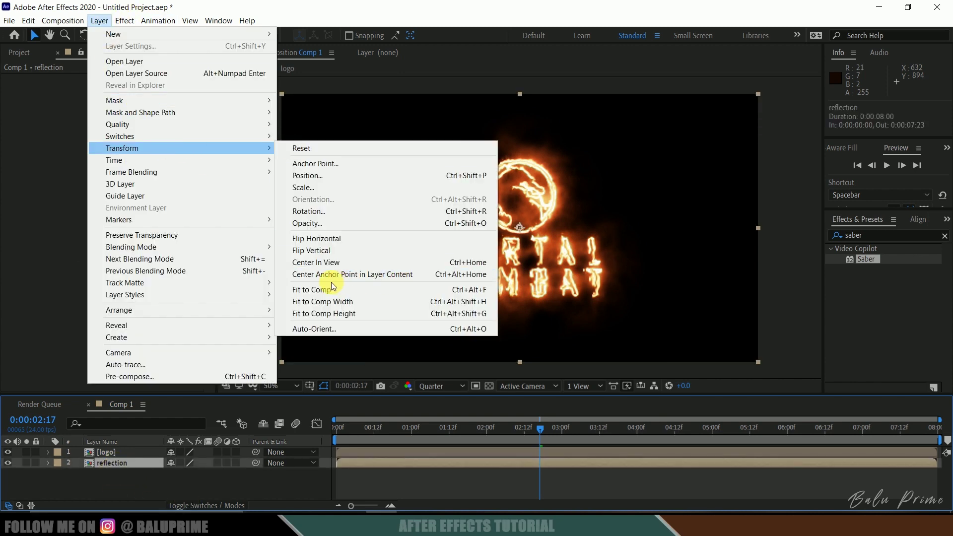
left_click(314, 251)
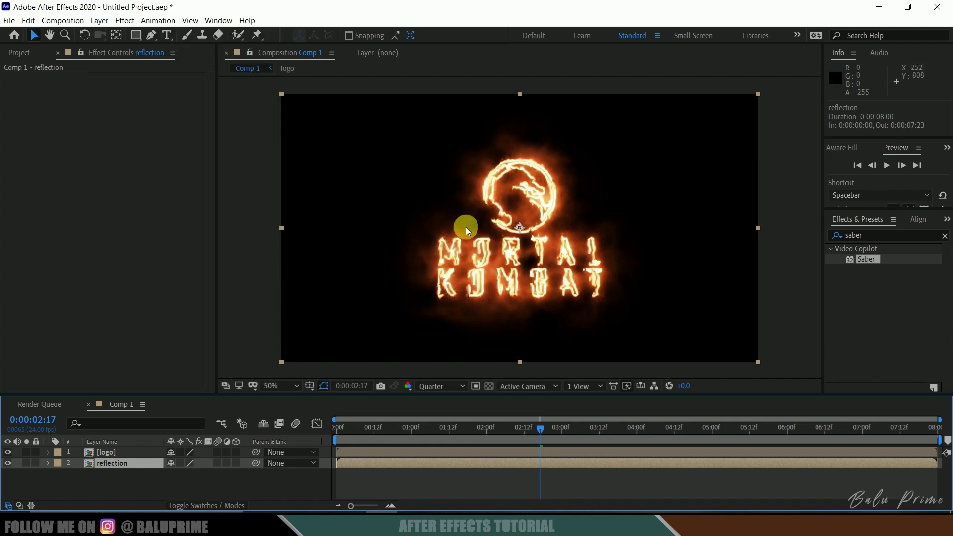
Set the blend mode of both the logo and reflection layers to Add.
left_click(188, 505)
left_click(183, 452)
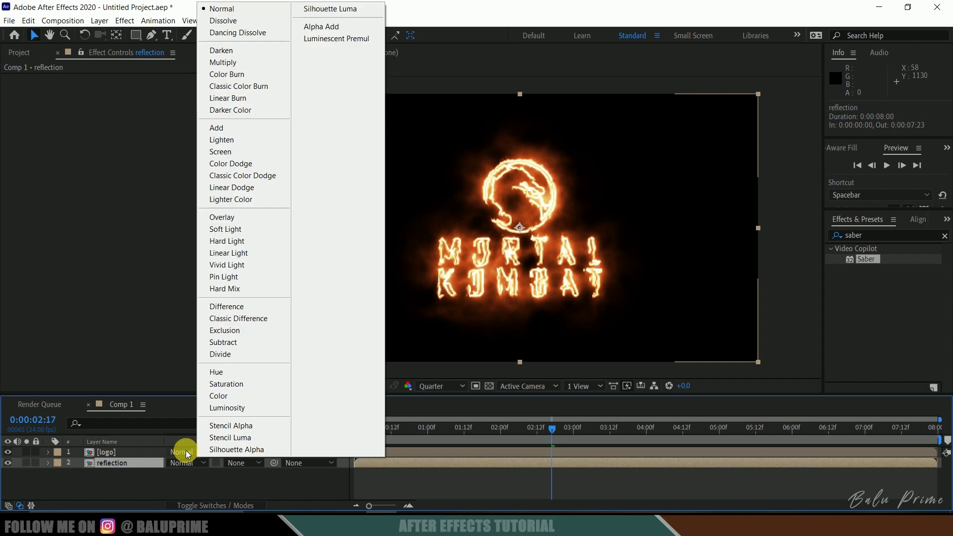
left_click(229, 128)
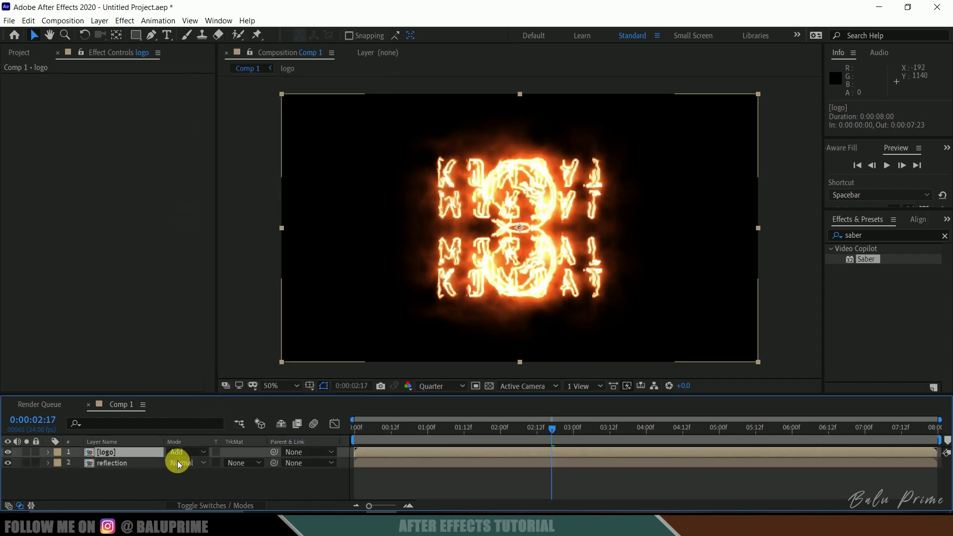
left_click(178, 461)
left_click(208, 131)
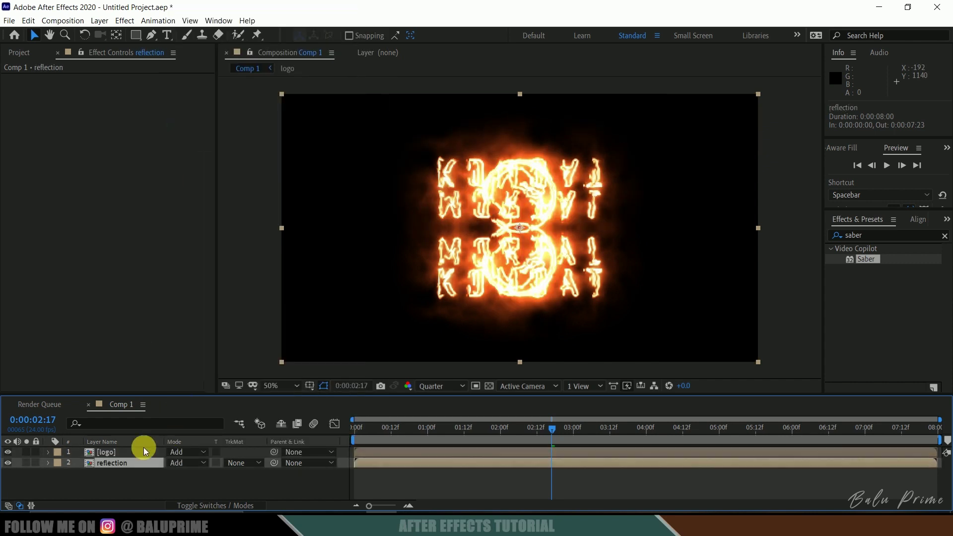
Move the reflection to Position 960, 1143 and set the playhead to 0:00:04:07.
left_click(120, 463)
key("p")
left_click_drag(197, 479, 574, 470)
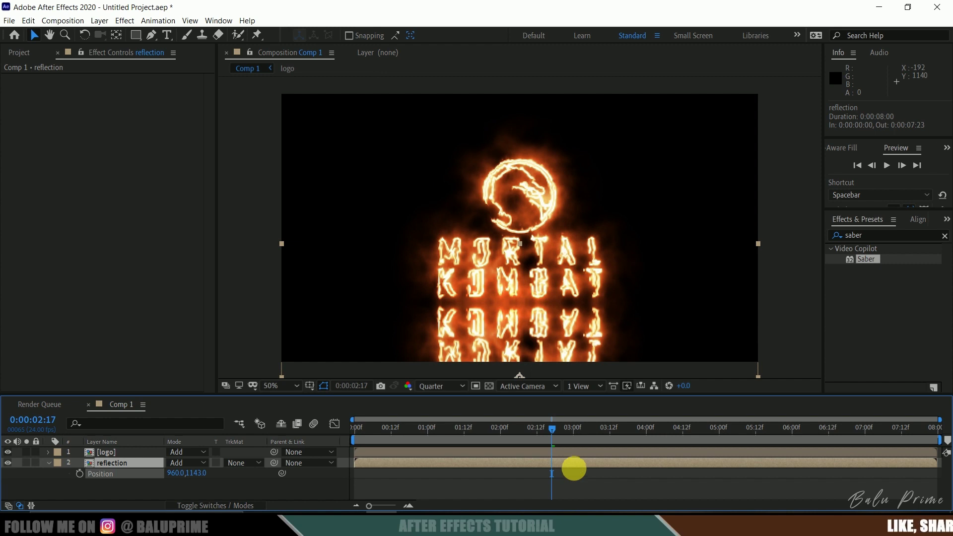
left_click(575, 470)
left_click_drag(568, 437, 667, 430)
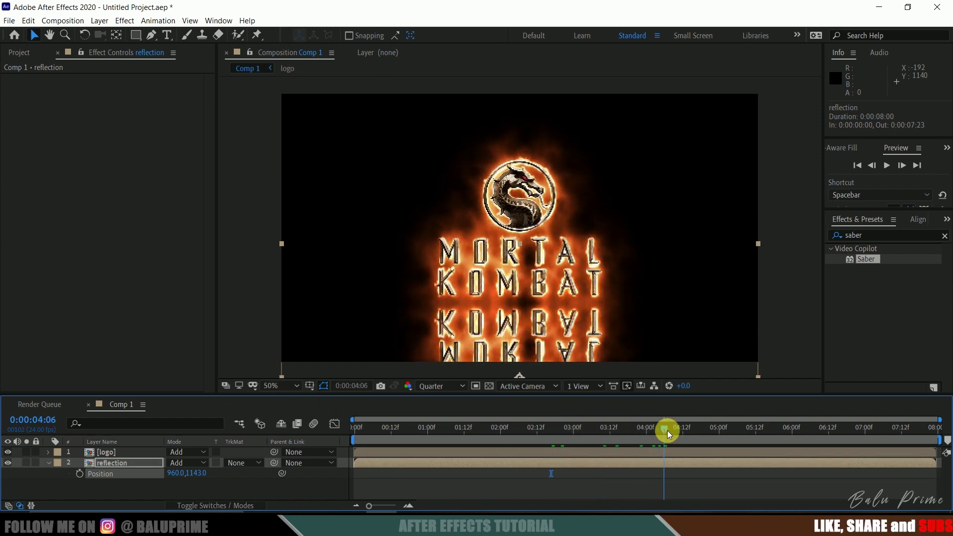
left_click(109, 464)
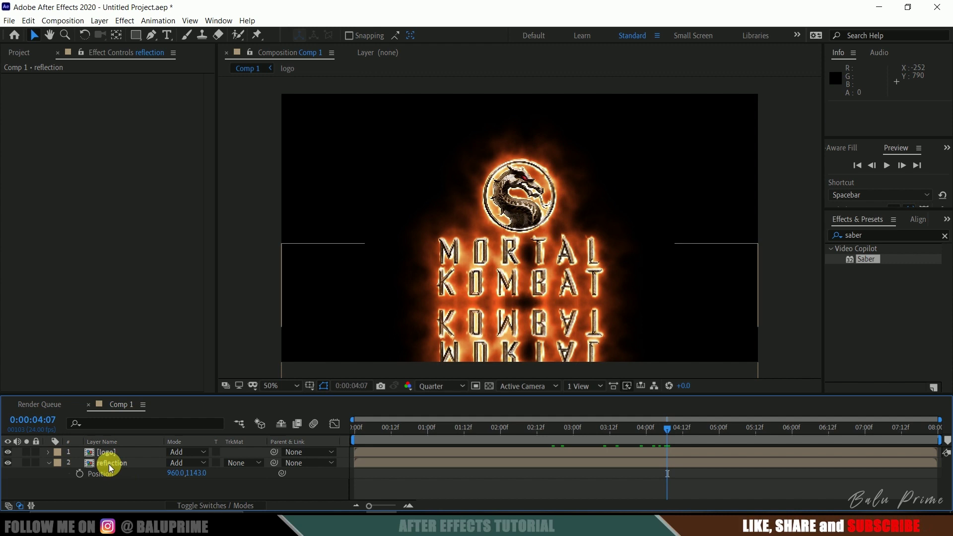
left_click(872, 236)
Add Gaussian Blur to the reflection layer with Blurriness 20 and Repeat Edge Pixels on.
type("blur")
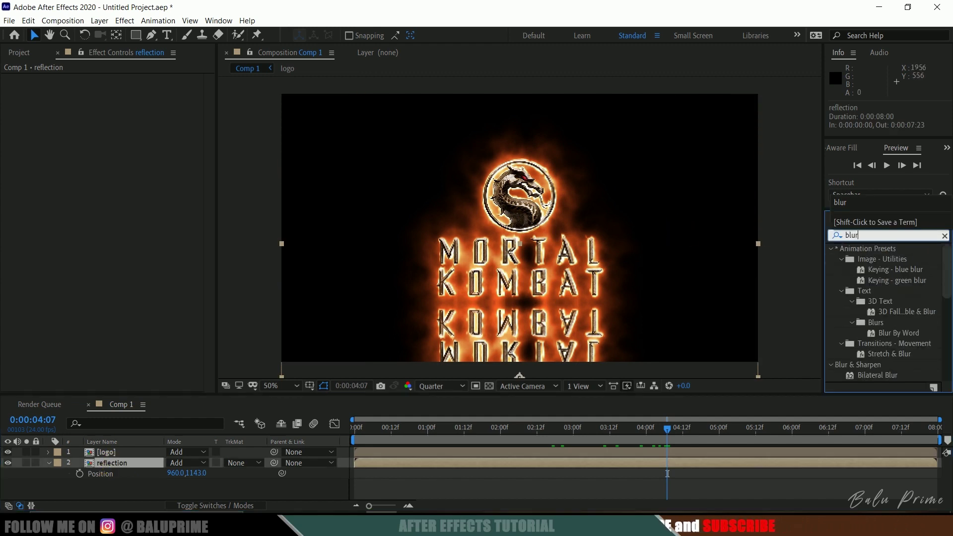
scroll(893, 306, "down", 5)
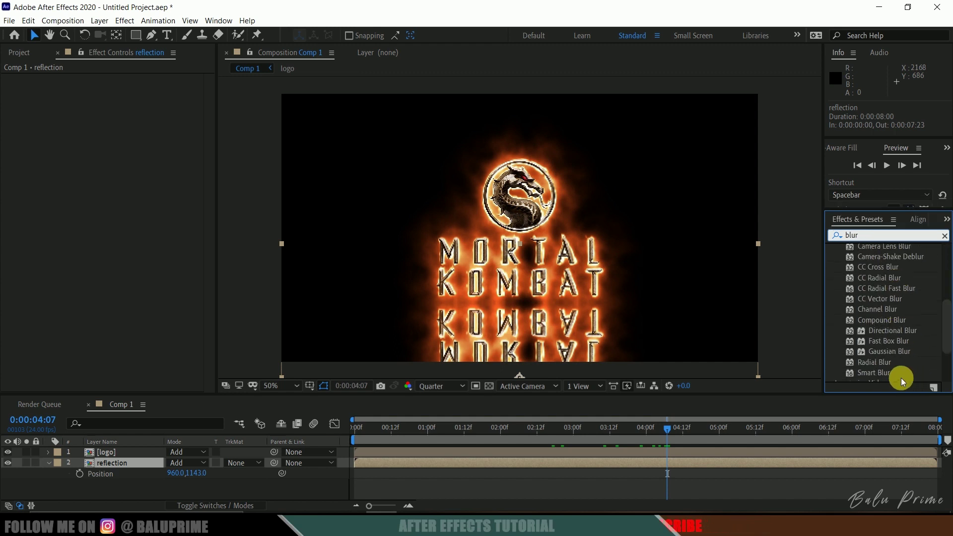
left_click_drag(881, 356, 99, 465)
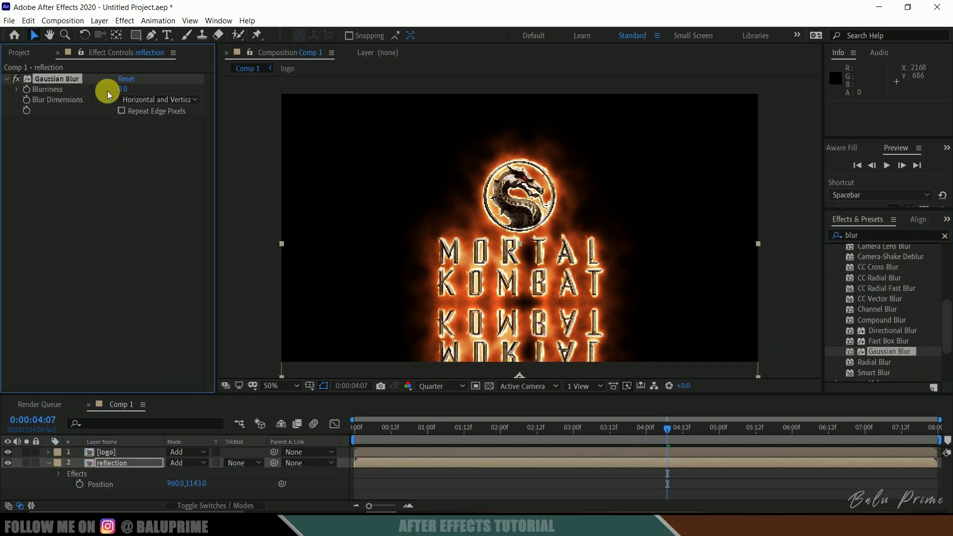
type("20")
key("Return")
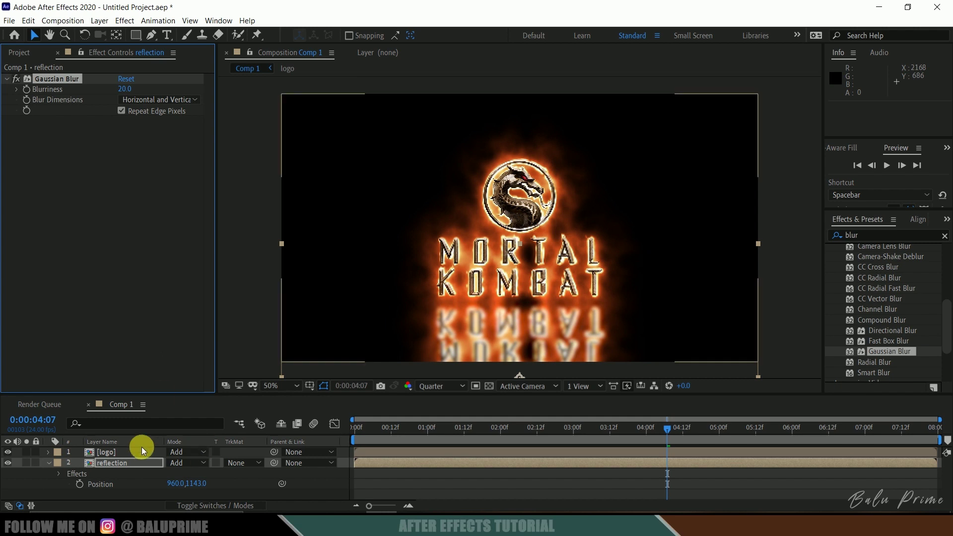
left_click(127, 454)
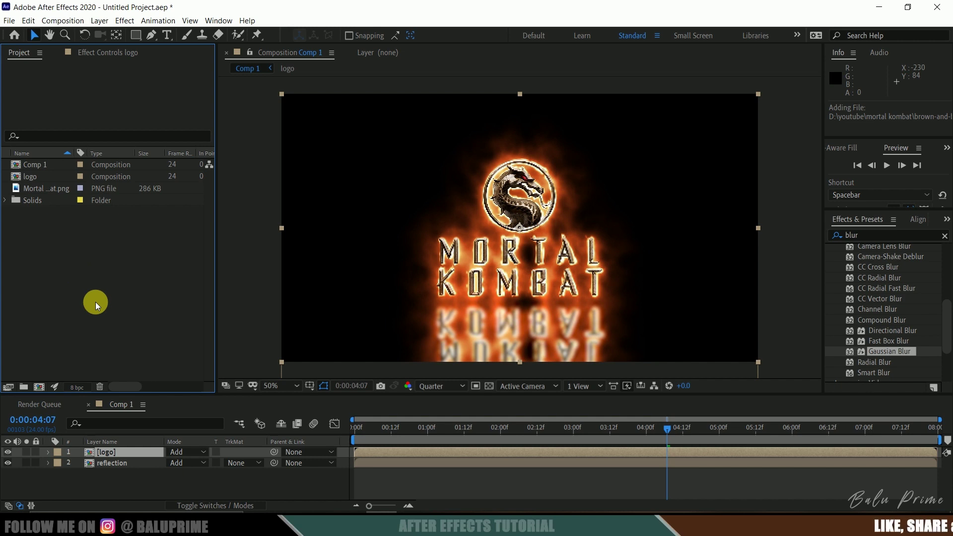
Import the wooden surface image, place it as Comp 1's top layer, and scale it to 37%.
left_click(397, 527)
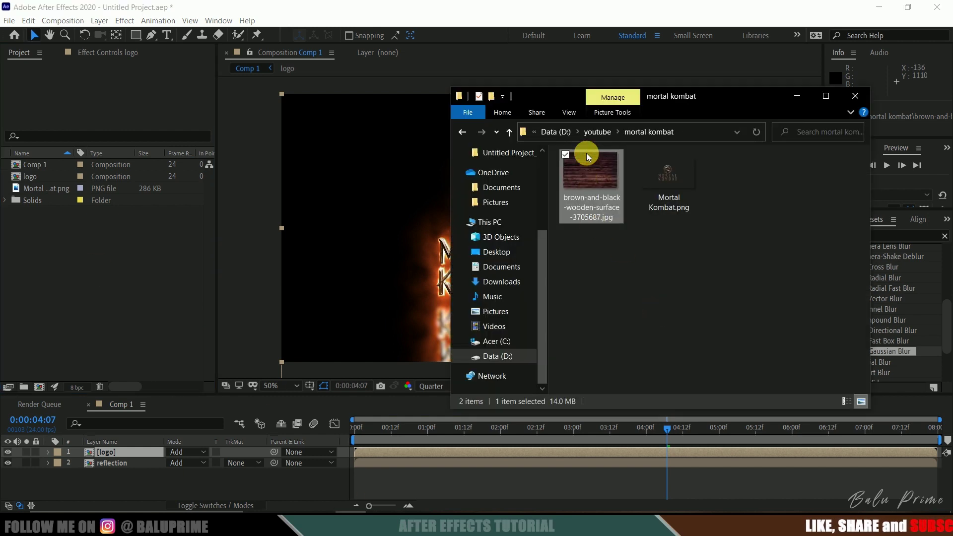
left_click_drag(592, 208, 55, 288)
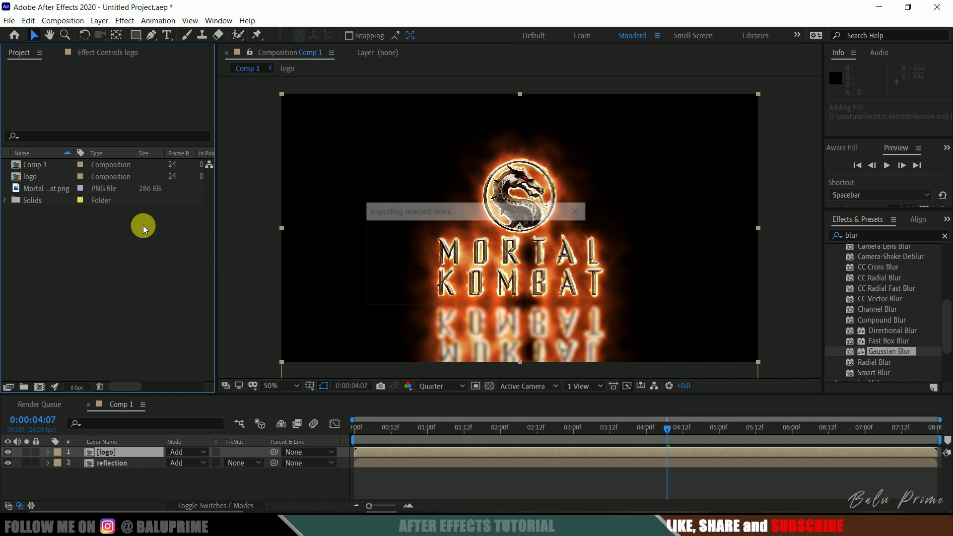
left_click_drag(46, 165, 61, 449)
left_click(127, 452)
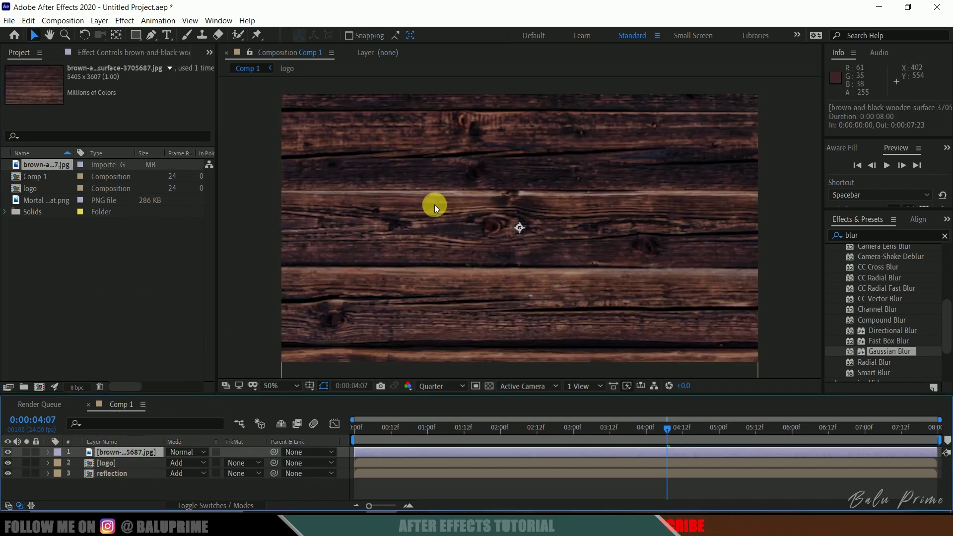
key("s")
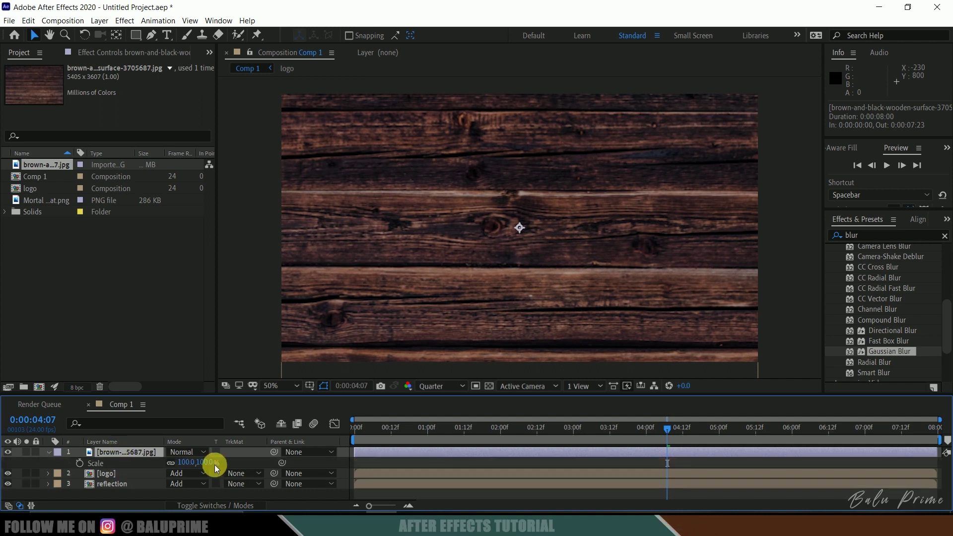
left_click_drag(204, 467, 177, 474)
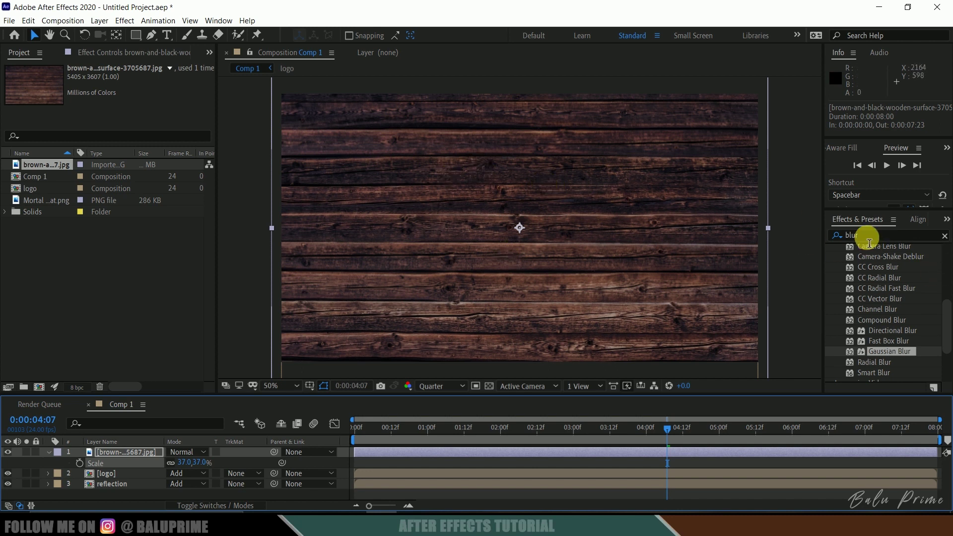
left_click(844, 235)
Apply Tint to the wood layer, then Brightness & Contrast with Brightness -50 and Contrast 100.
type("tint")
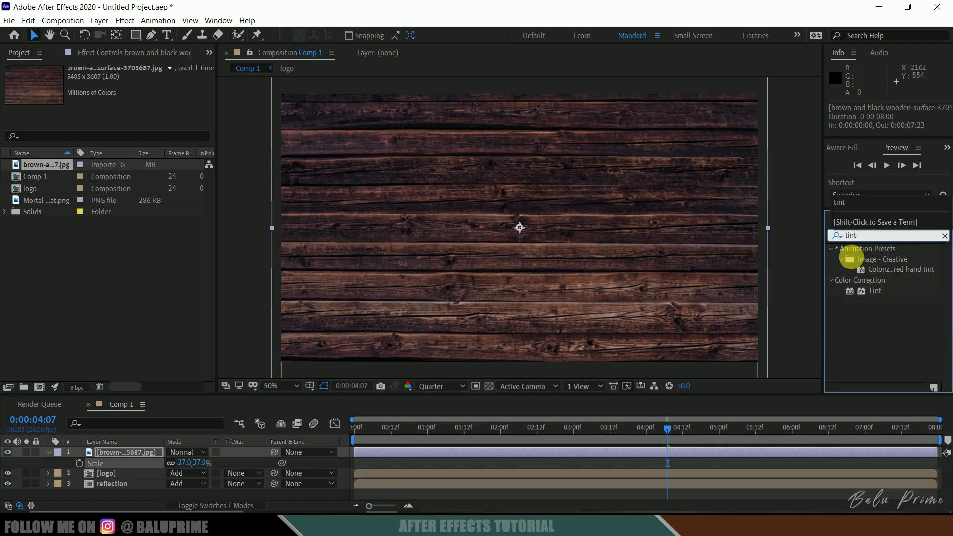
left_click_drag(875, 291, 130, 453)
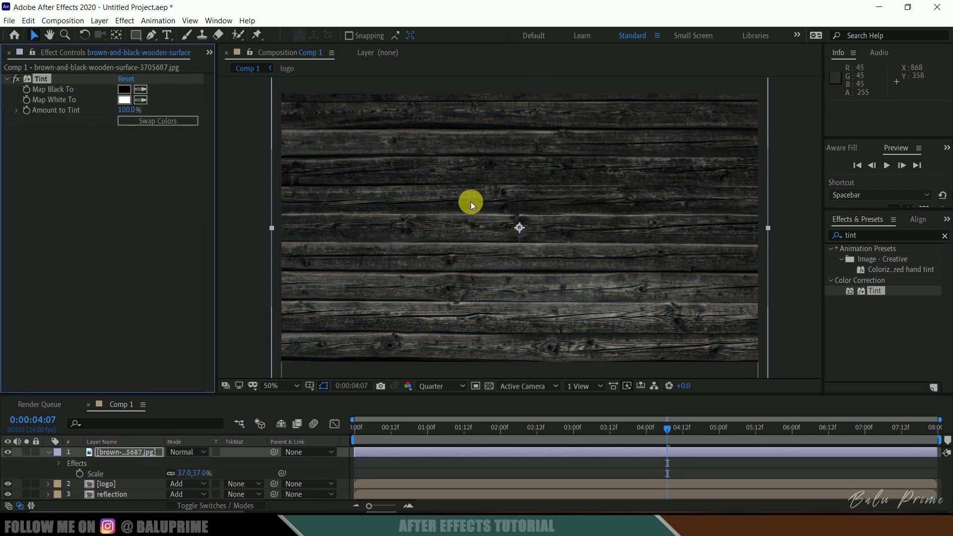
left_click(833, 239)
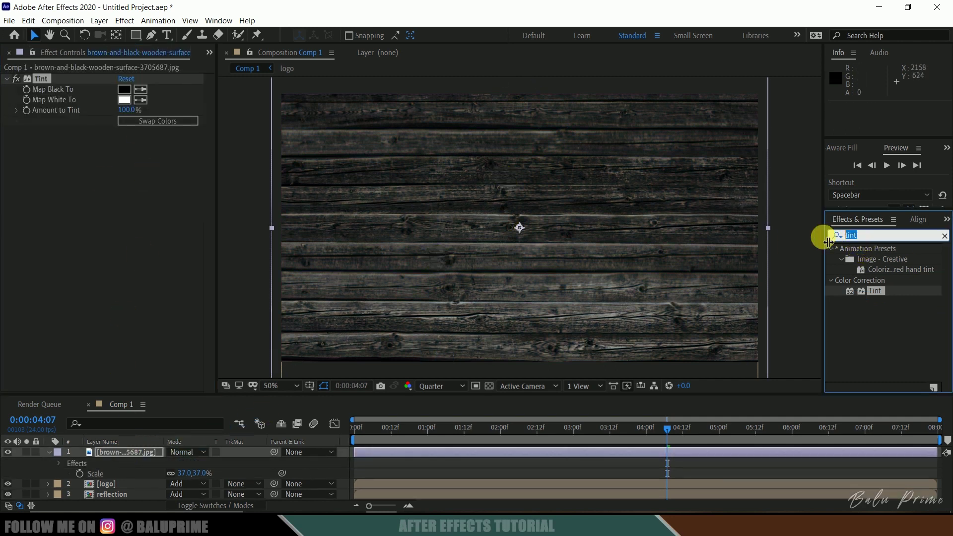
type("contrast")
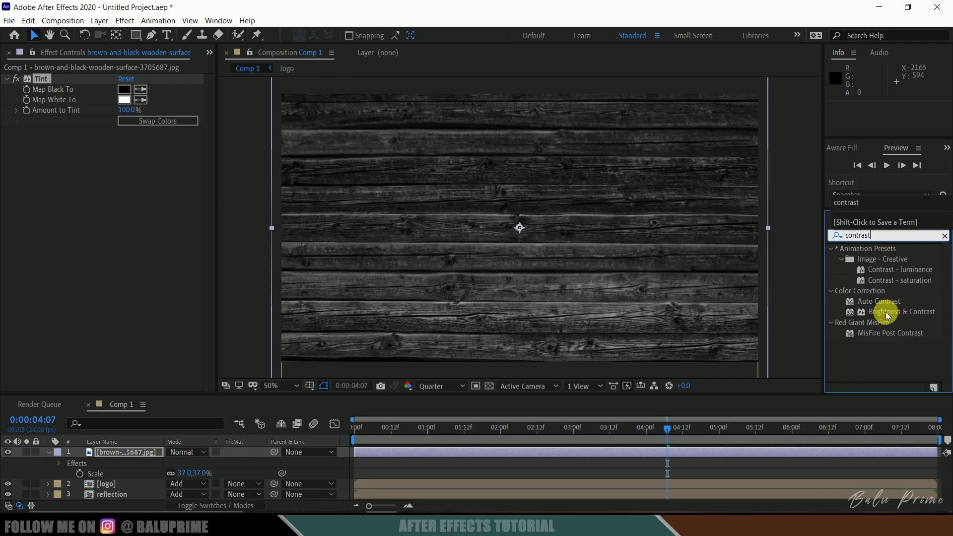
left_click_drag(886, 312, 103, 451)
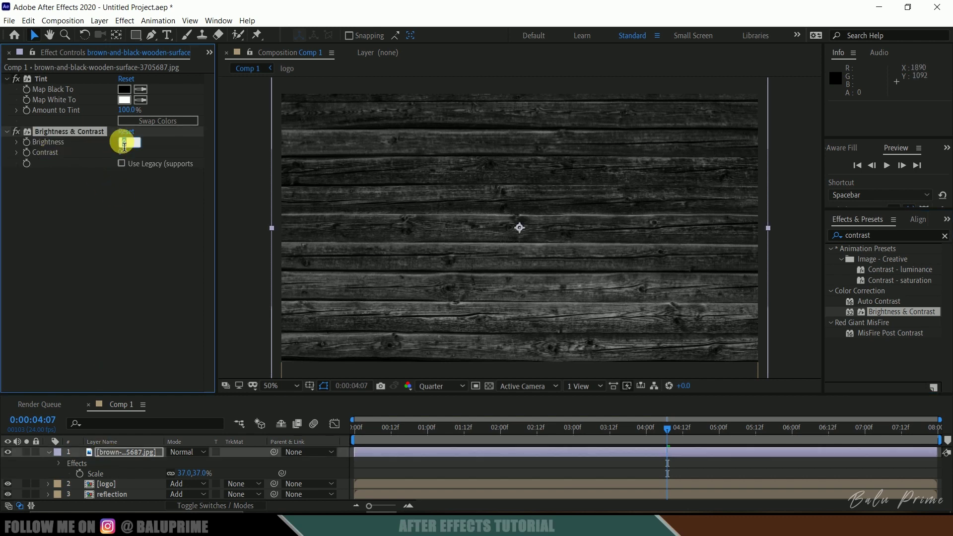
key("Return")
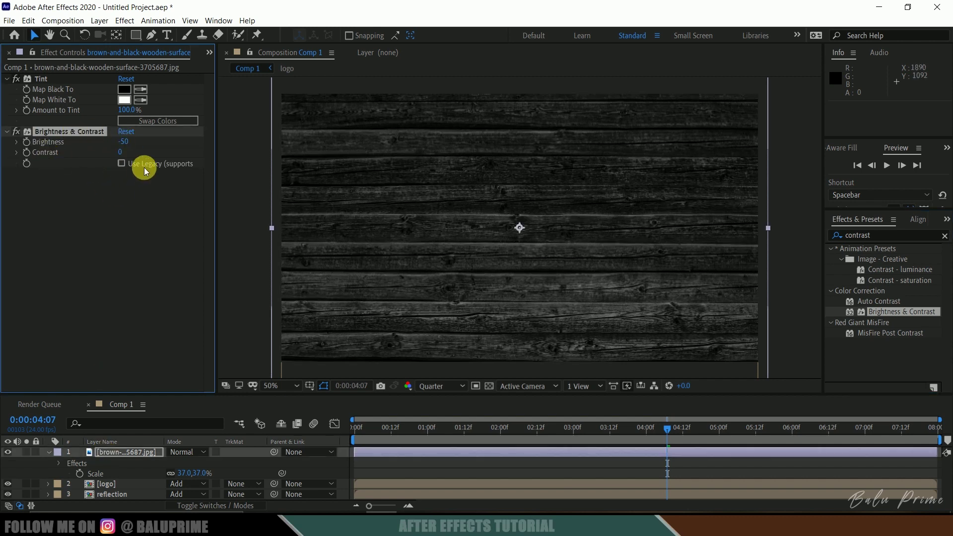
type("10")
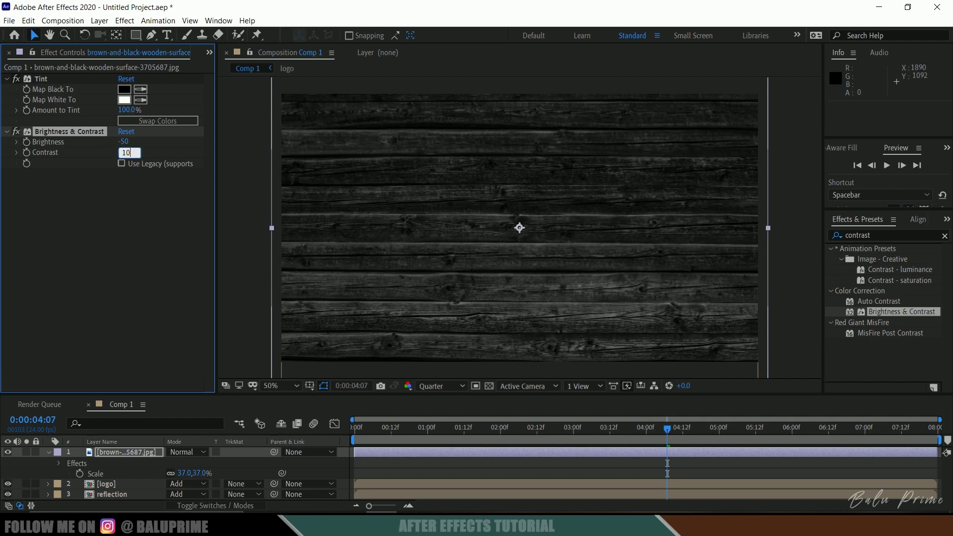
type("0")
key("Return")
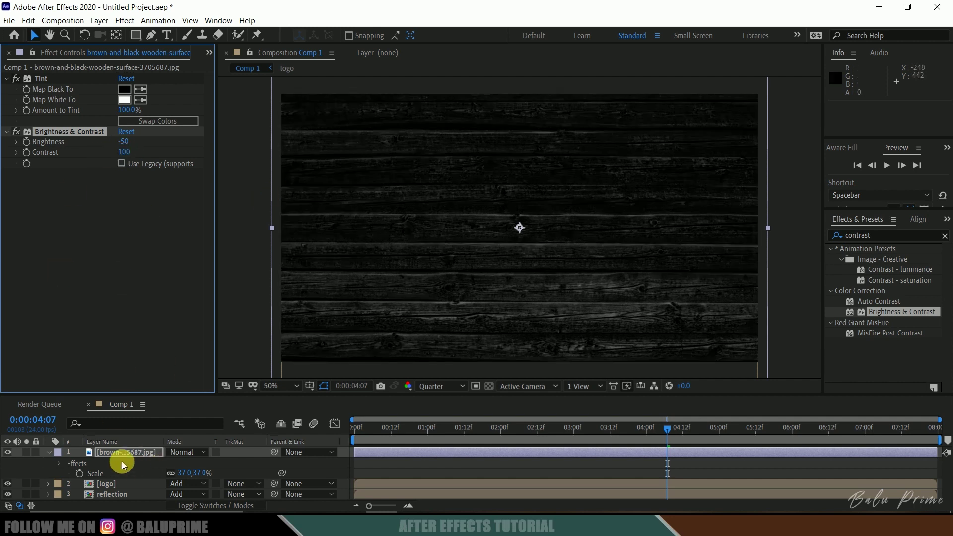
Pre-compose the darkened wood layer into a precomp named 'base' and hide it.
right_click(116, 452)
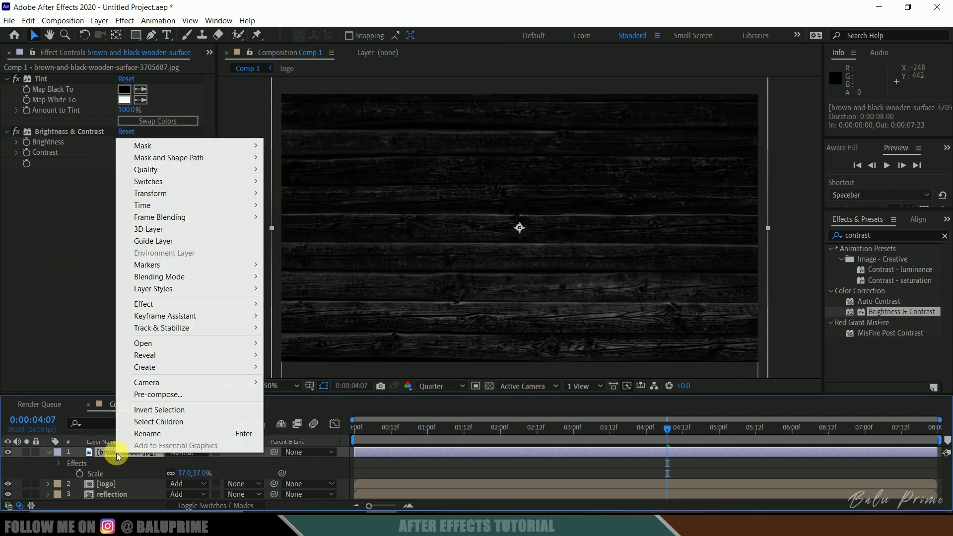
left_click(168, 395)
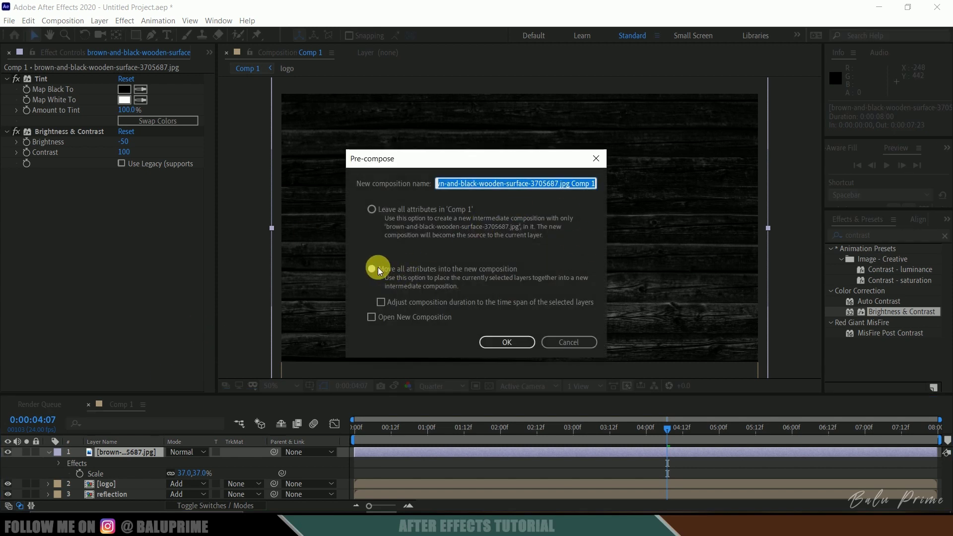
type("base")
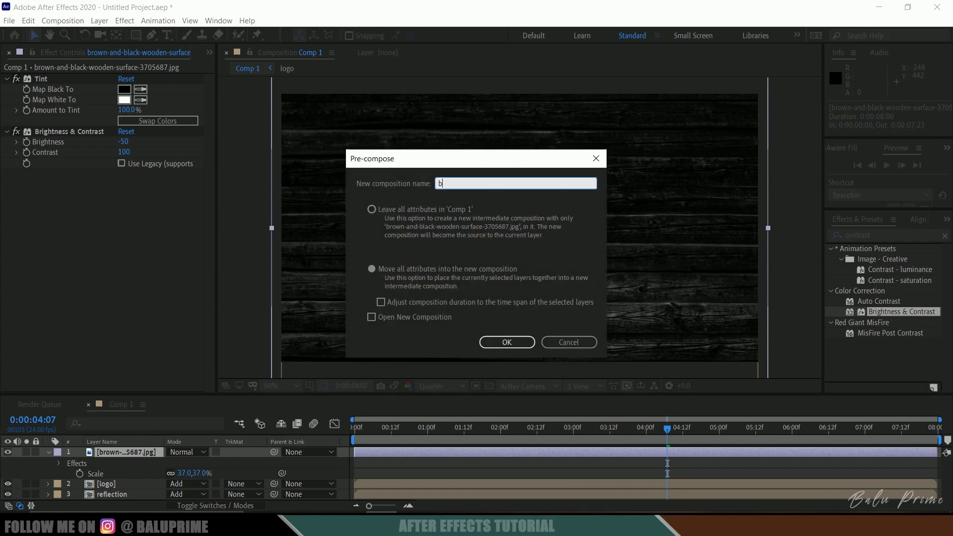
left_click(517, 341)
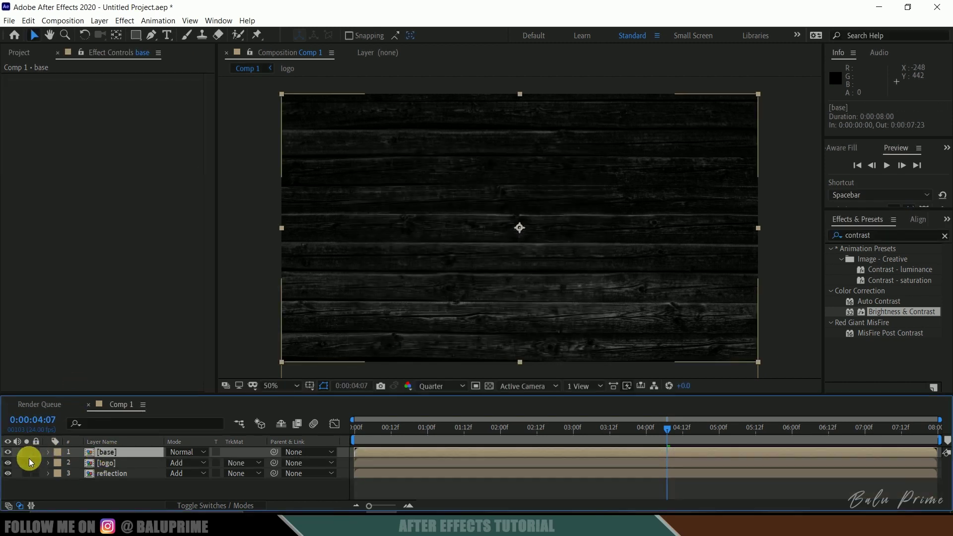
left_click(7, 452)
left_click(107, 477)
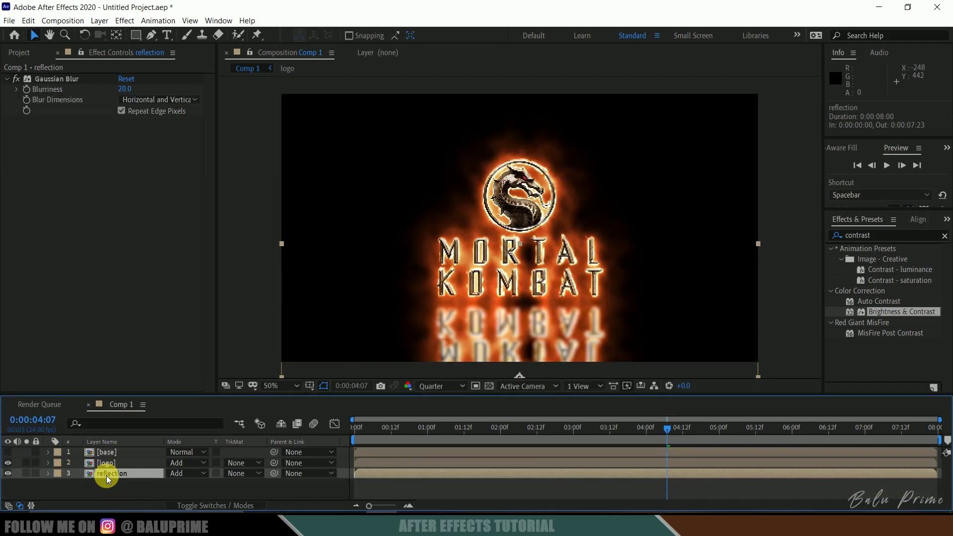
left_click(97, 26)
Create a new adjustment layer above the reflection and apply Compound Blur to it.
mouse_move(240, 35)
left_click(334, 102)
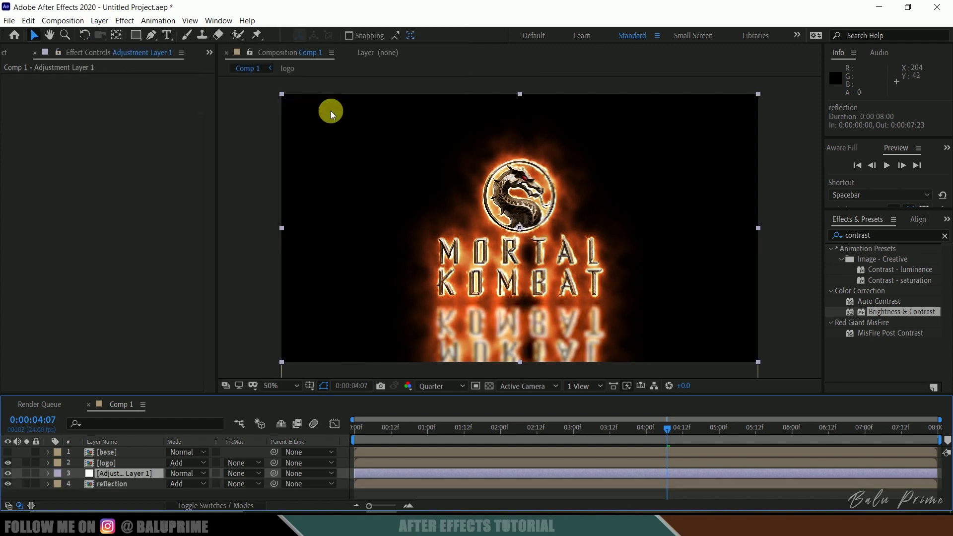
left_click(944, 235)
left_click(879, 237)
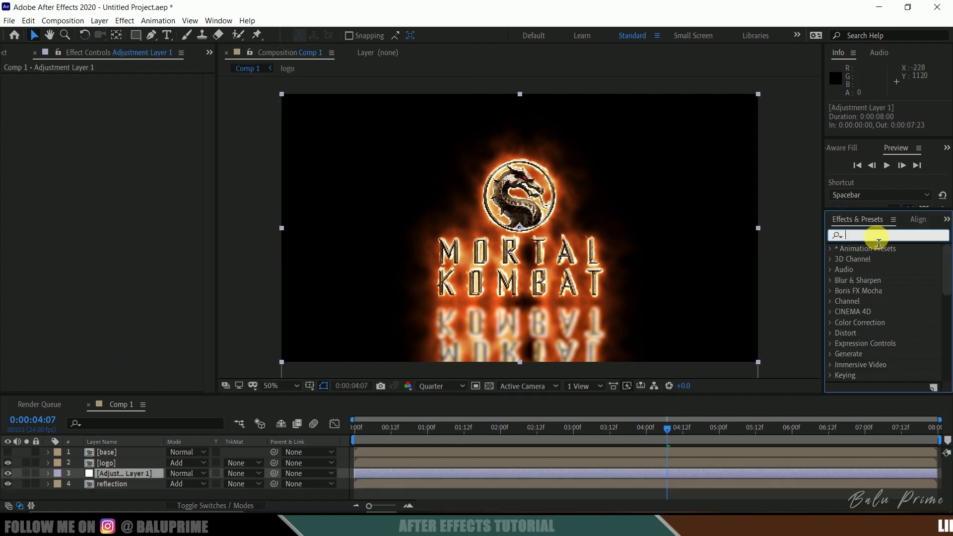
type("compou")
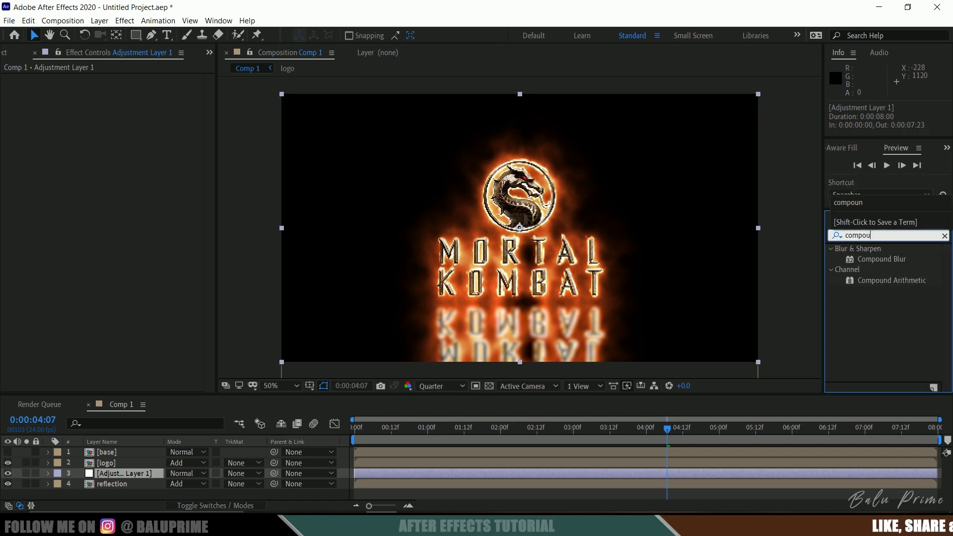
left_click_drag(876, 260, 127, 471)
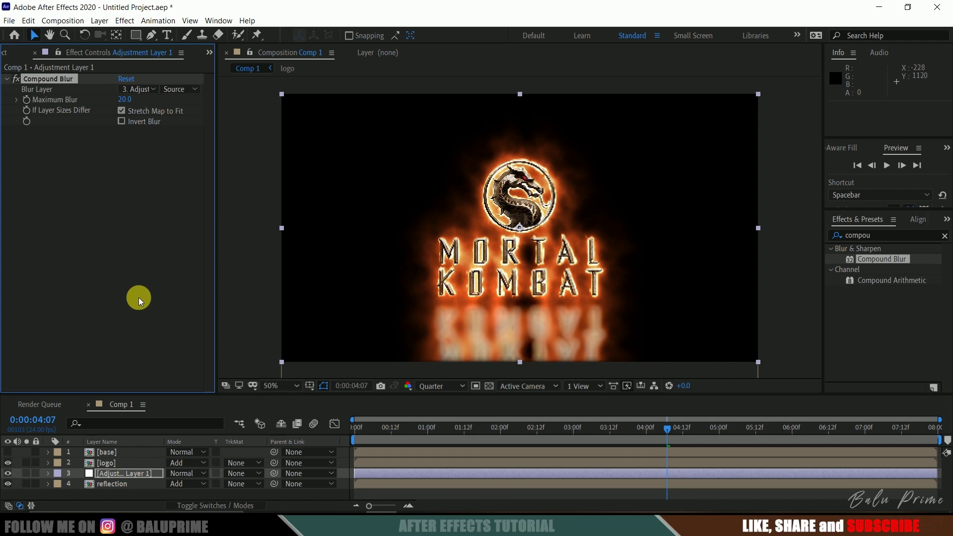
Set Compound Blur's Blur Layer to base and its Maximum Blur to 125.
left_click(133, 88)
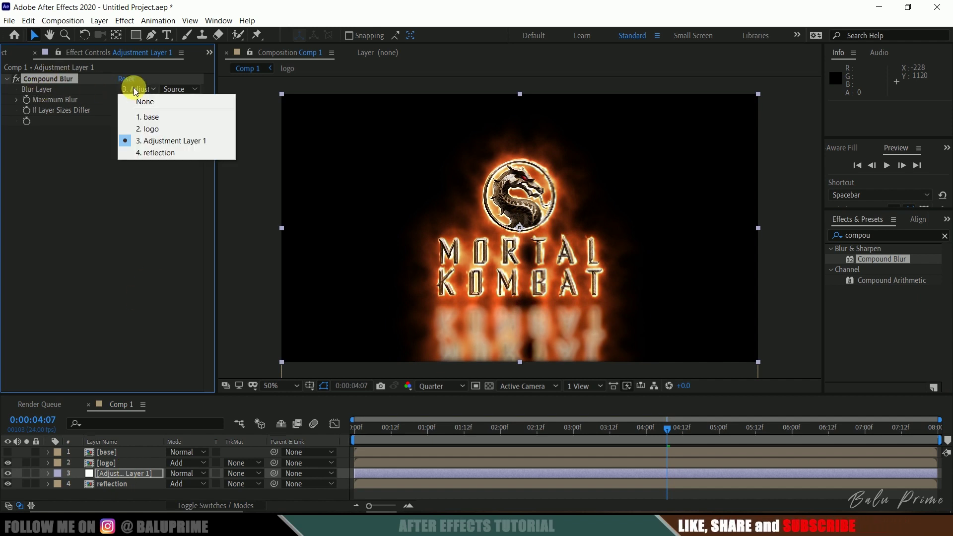
left_click(155, 117)
left_click(109, 454)
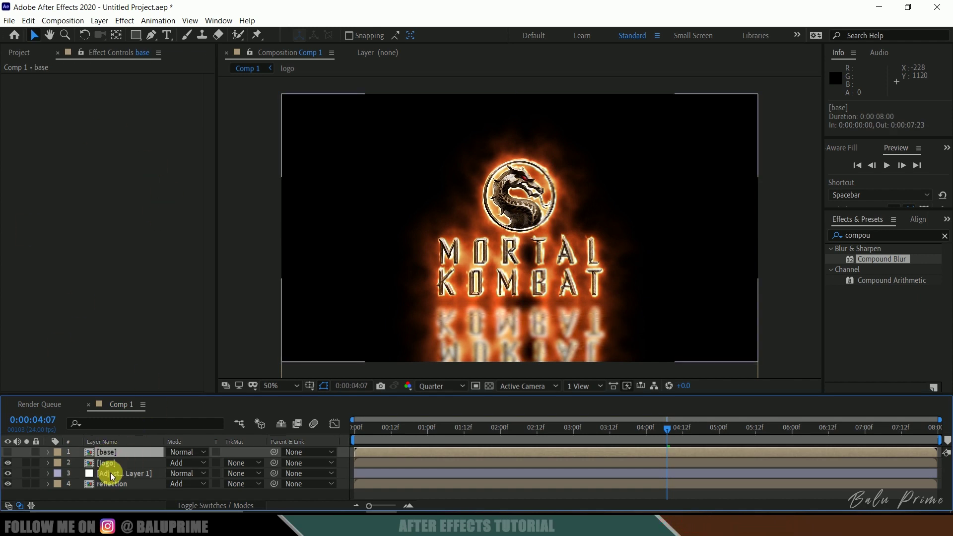
left_click(107, 474)
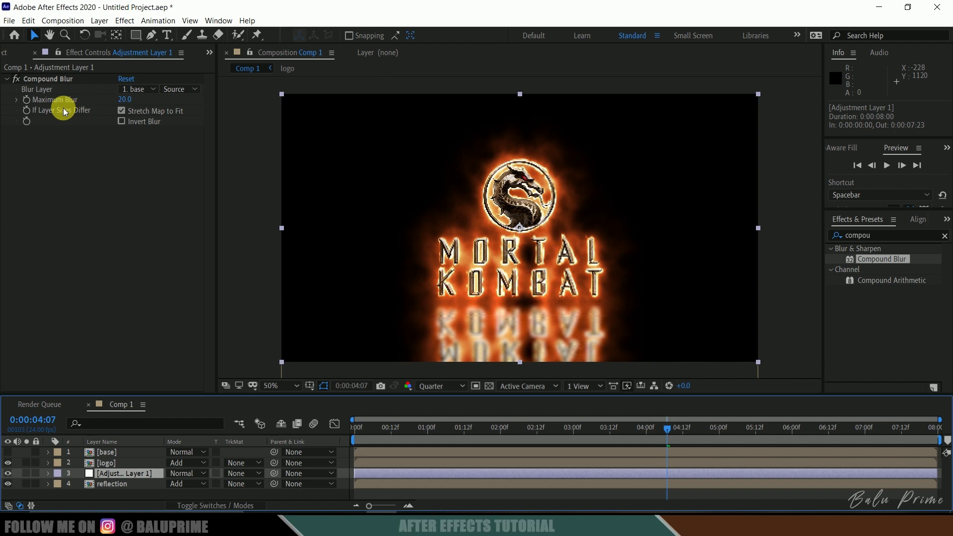
left_click(126, 100)
key("Return")
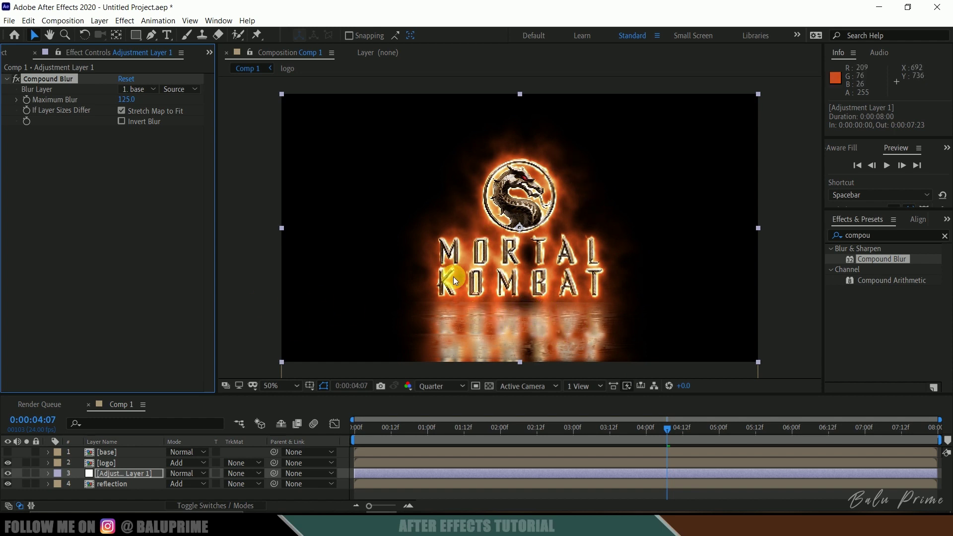
left_click(122, 457)
Inside the logo precomp, switch the Saber Glow Color from orange to cyan, then return to Comp 1.
double_click(121, 457)
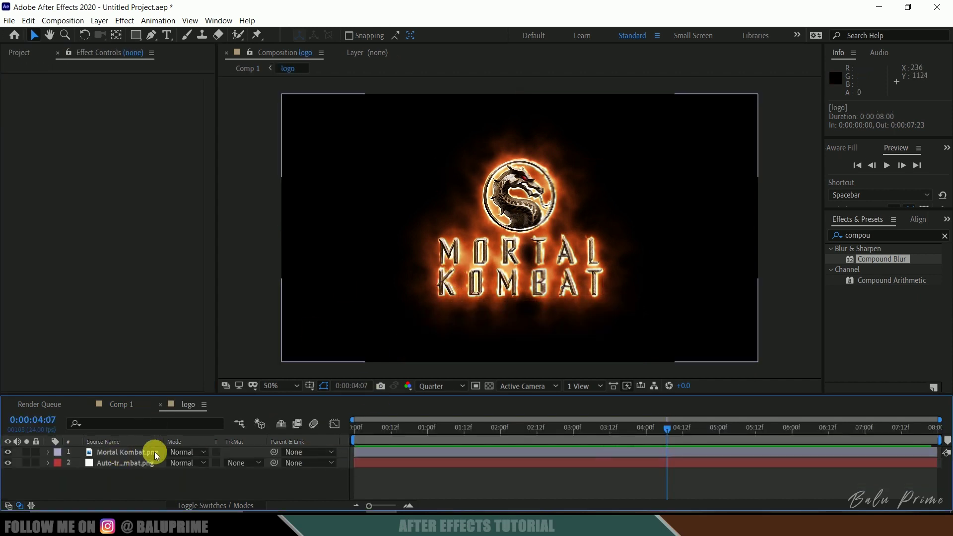
left_click(119, 455)
left_click(115, 462)
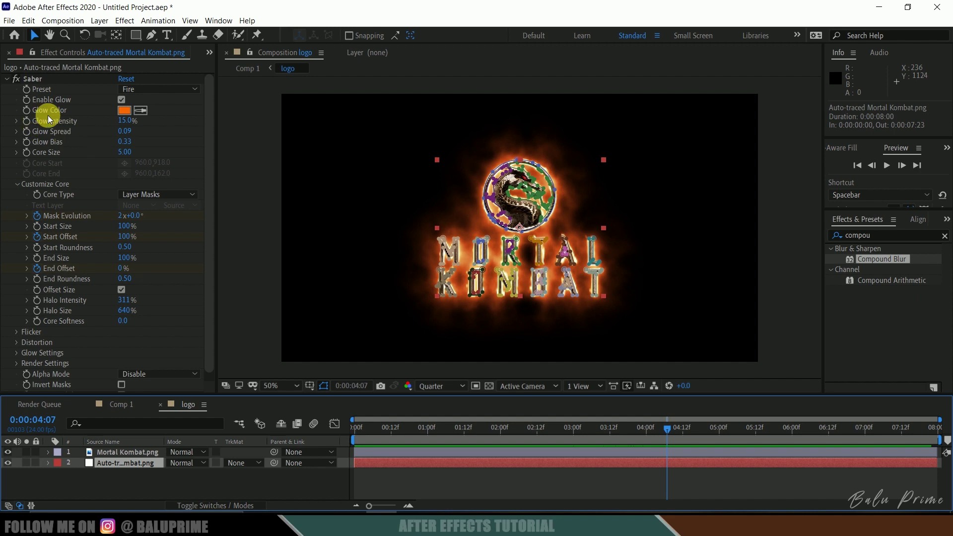
left_click(125, 111)
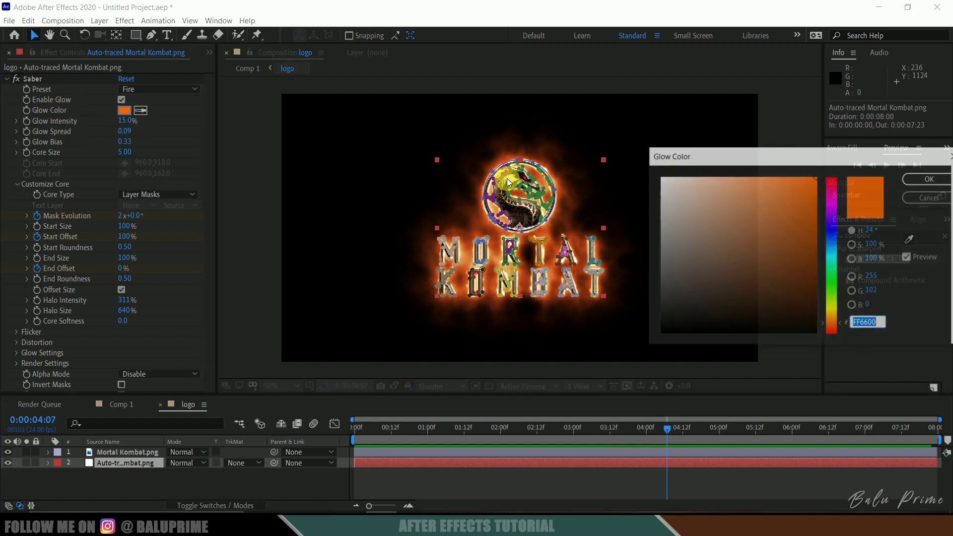
left_click(832, 252)
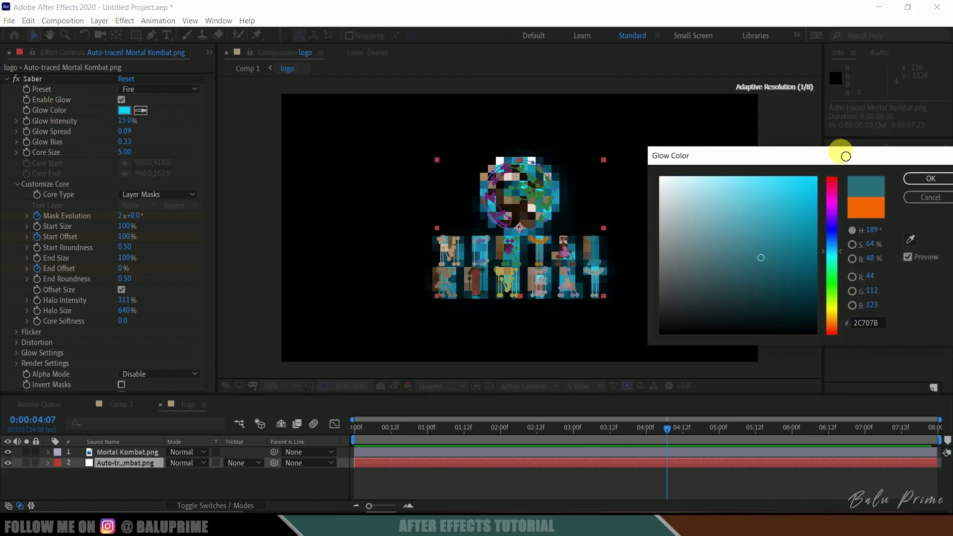
left_click(931, 179)
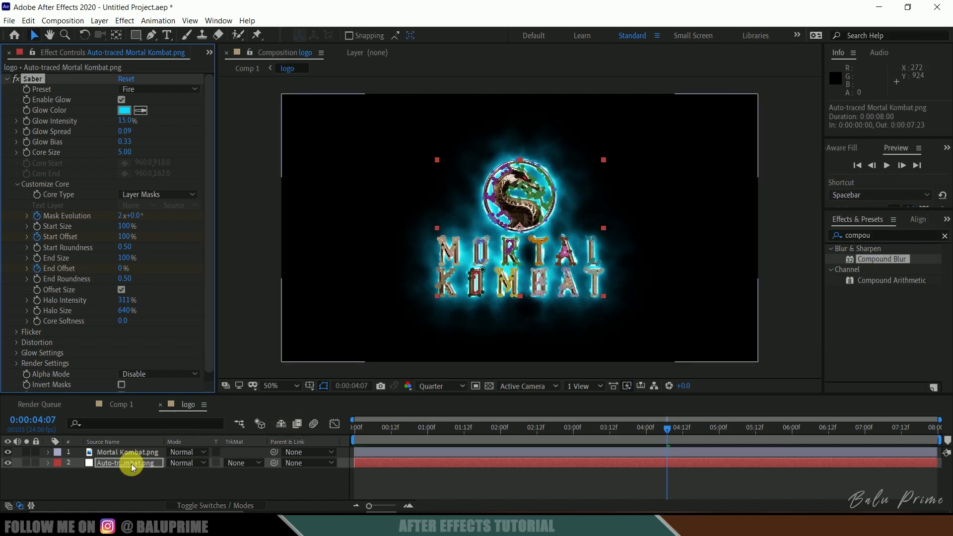
left_click(119, 406)
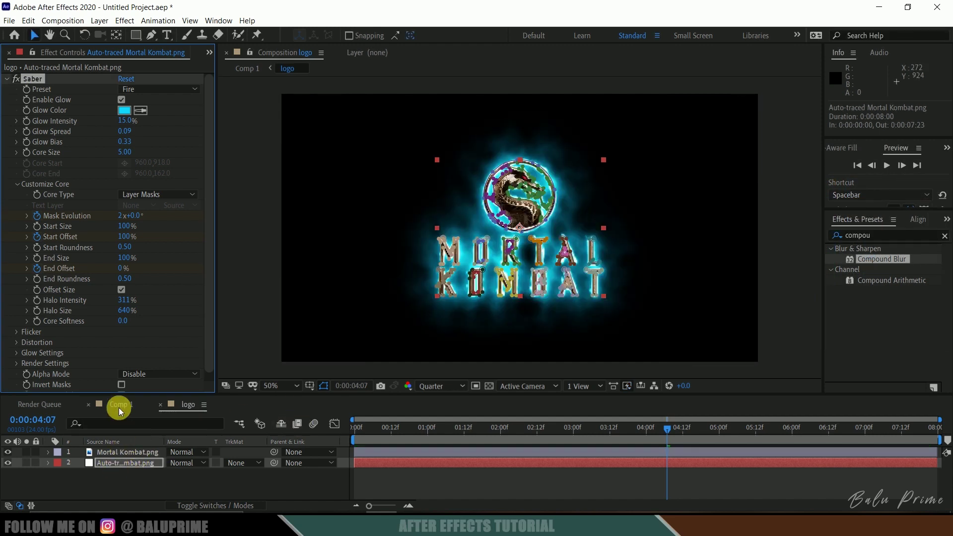
left_click(563, 300)
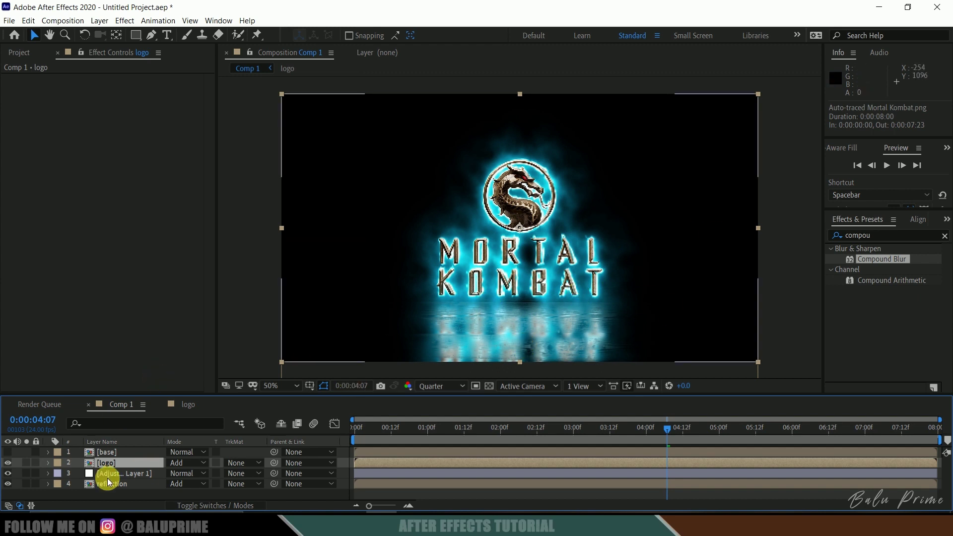
key("space")
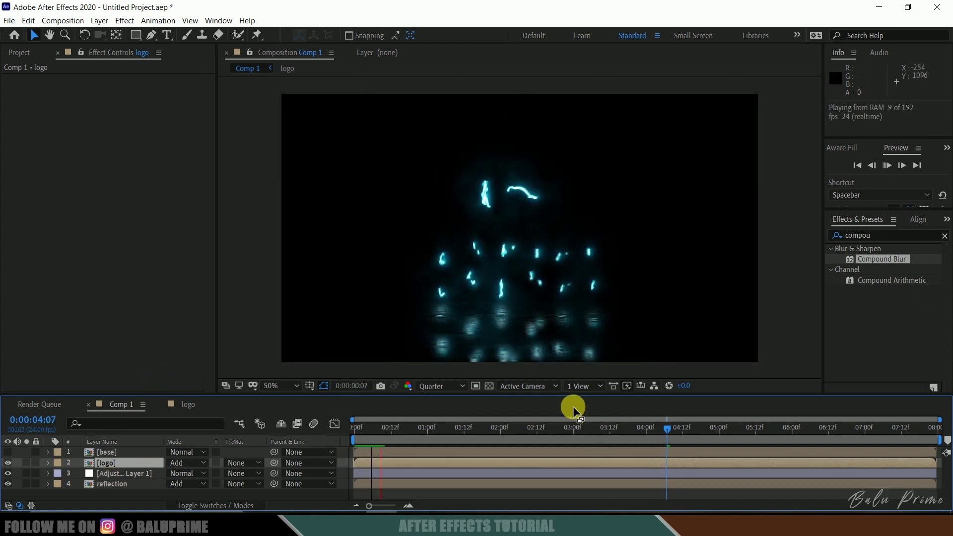